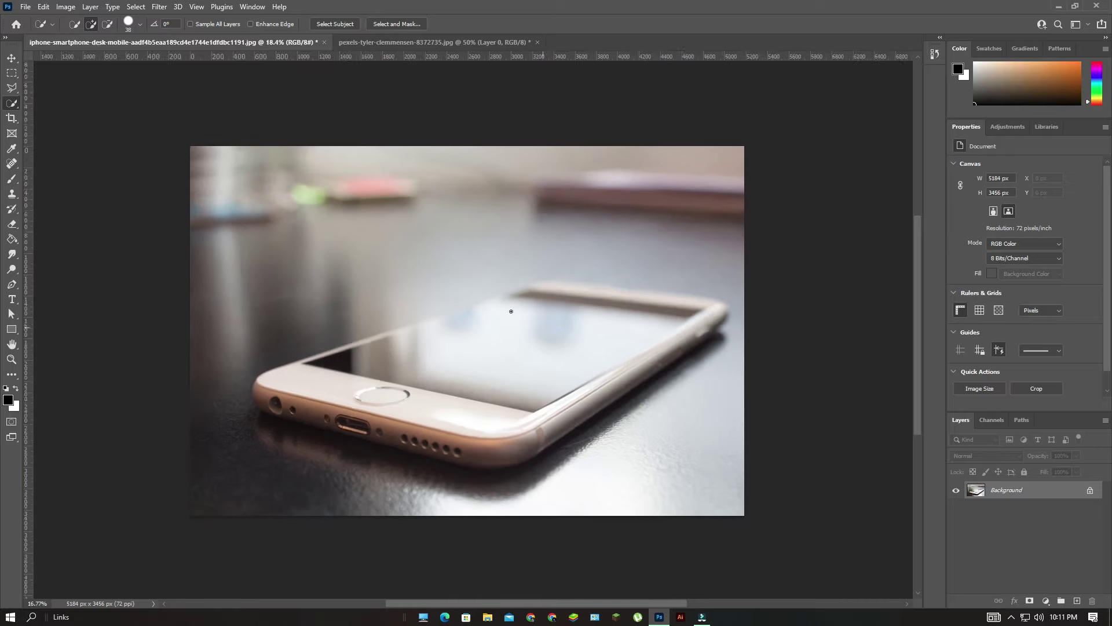
Select the phone's screen area with the Polygonal Lasso, following its four corners.
click(12, 86)
scroll(317, 286, up, 5)
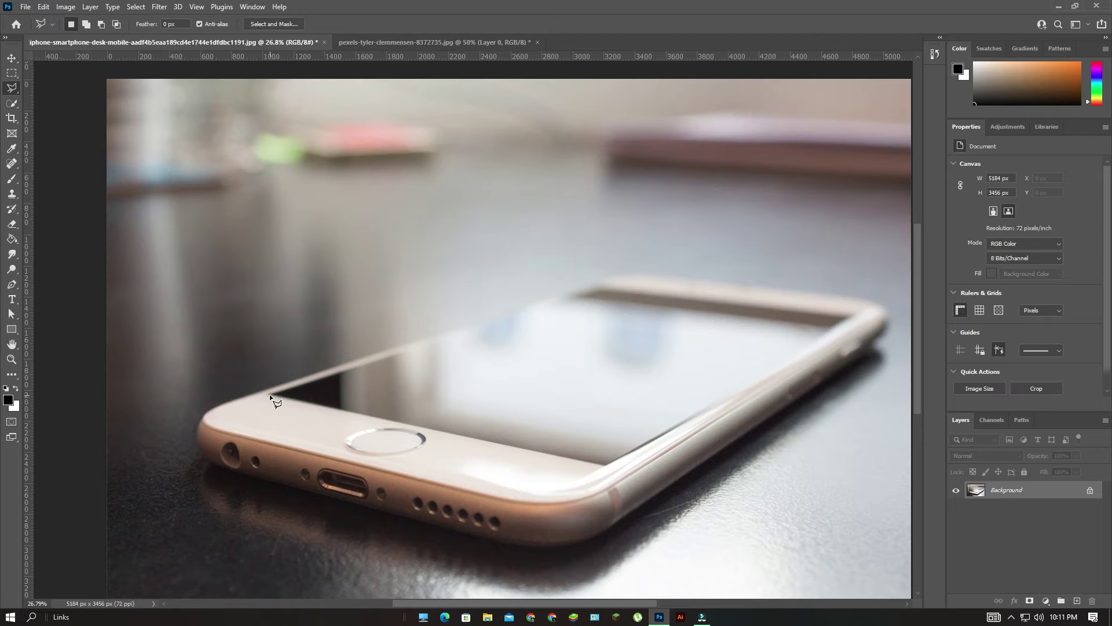
click(269, 394)
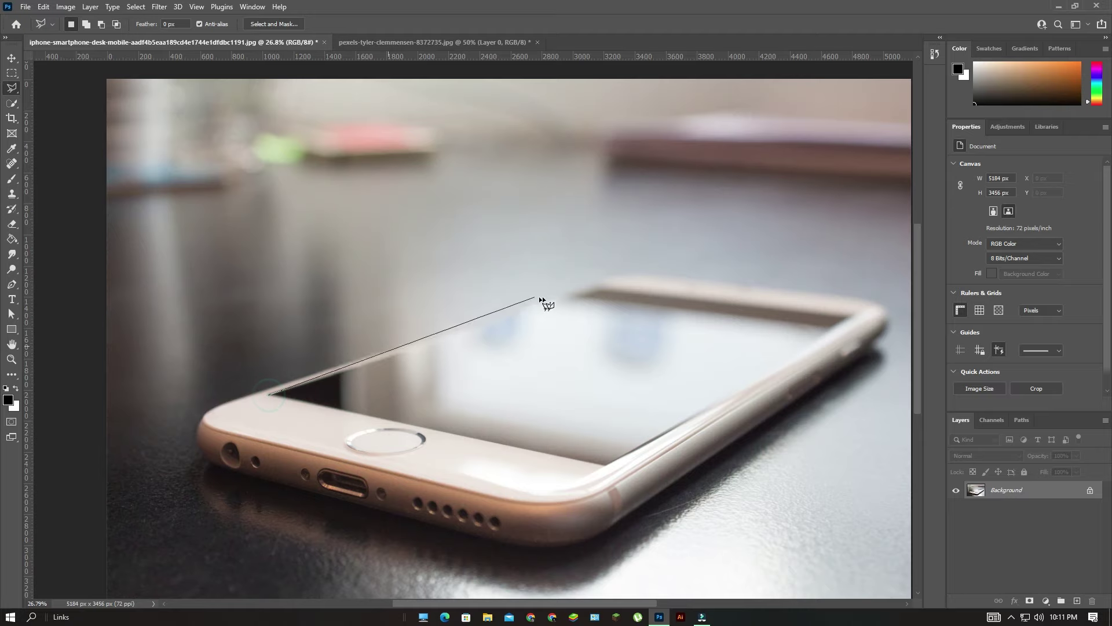
click(596, 286)
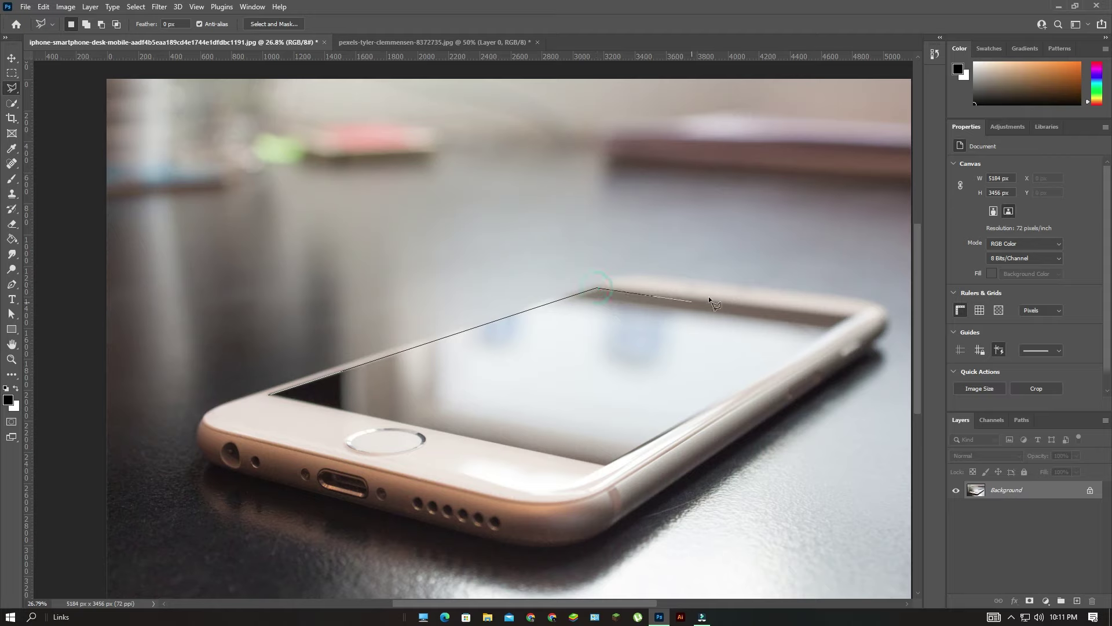
click(849, 314)
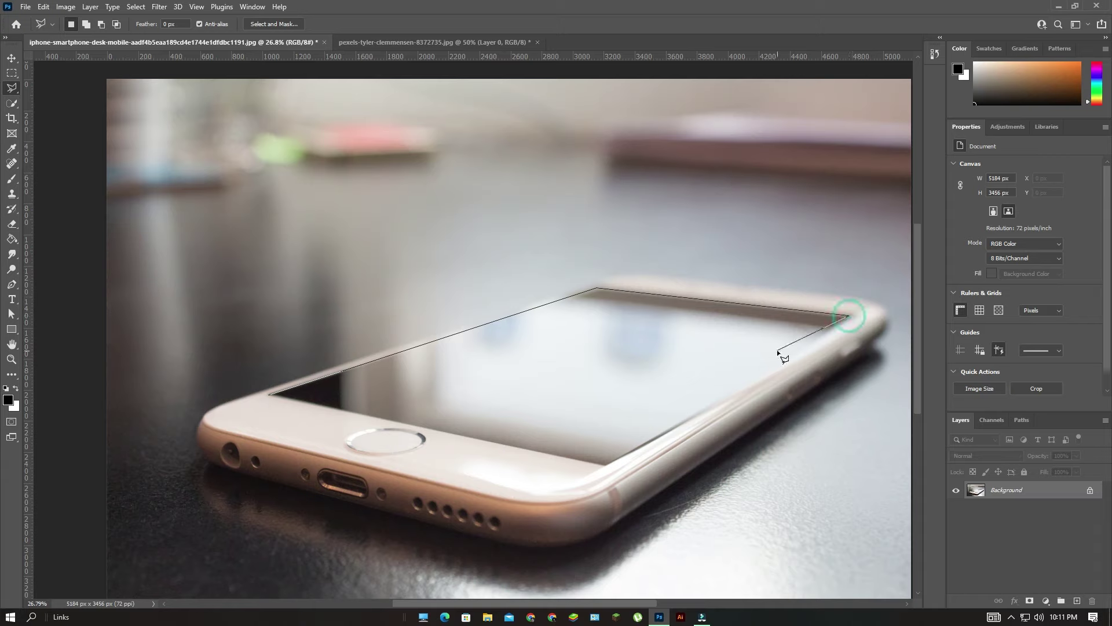
click(605, 466)
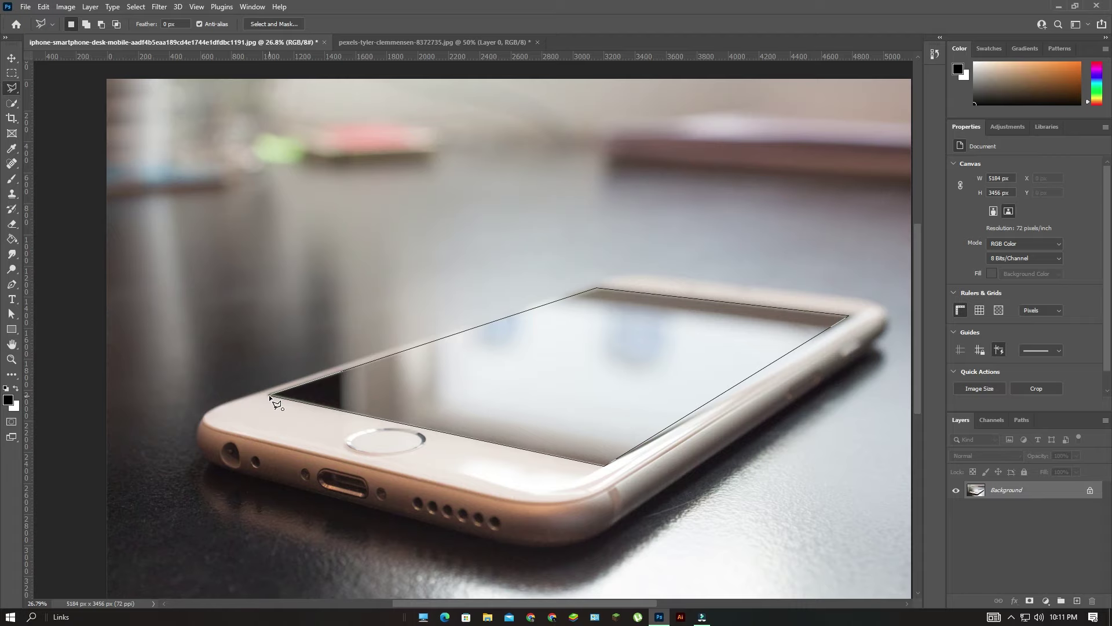
click(269, 396)
scroll(387, 378, down, 3)
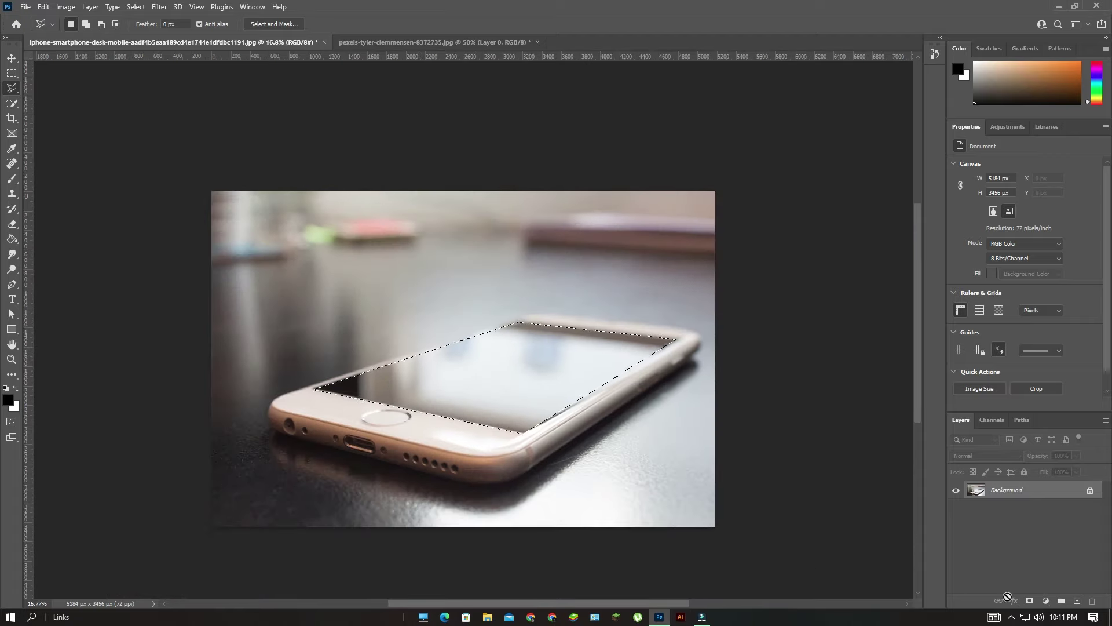
click(1029, 601)
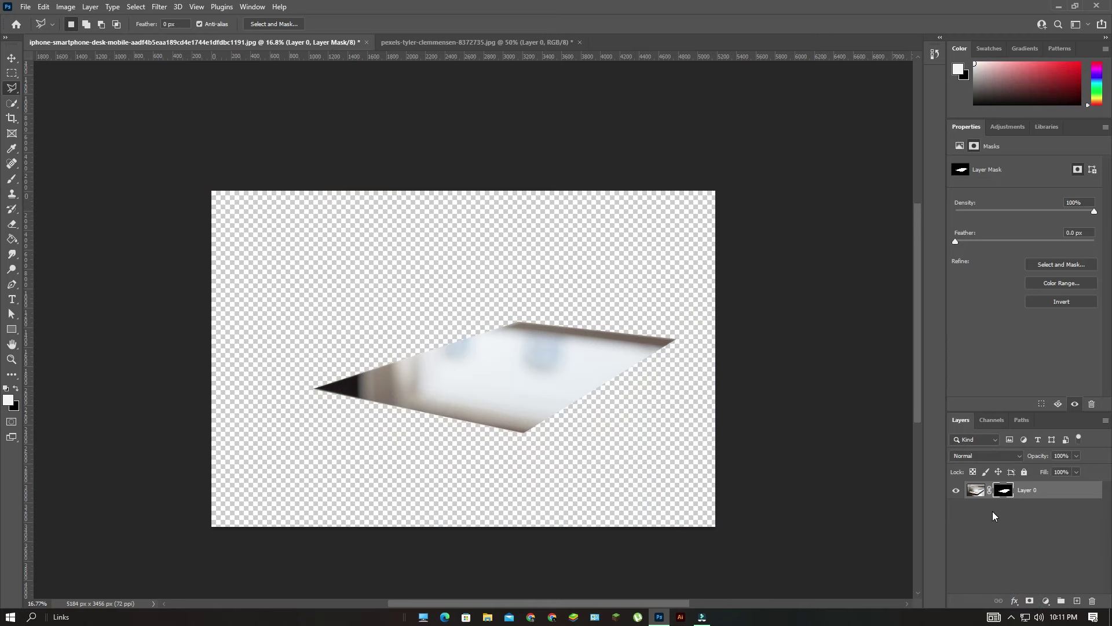
click(977, 491)
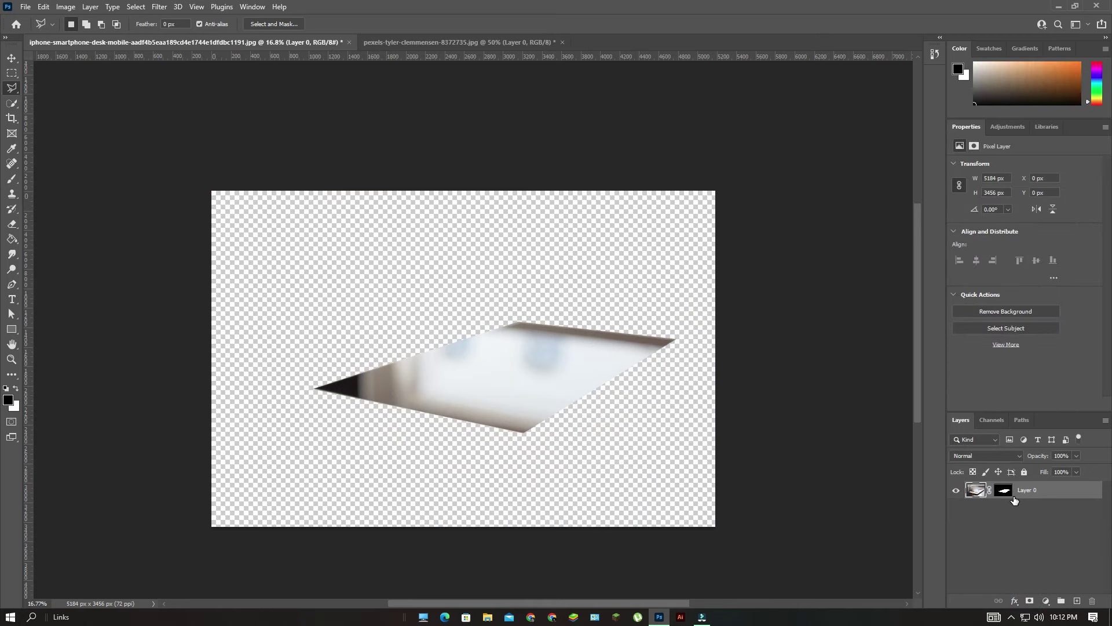
key(ctrl+z)
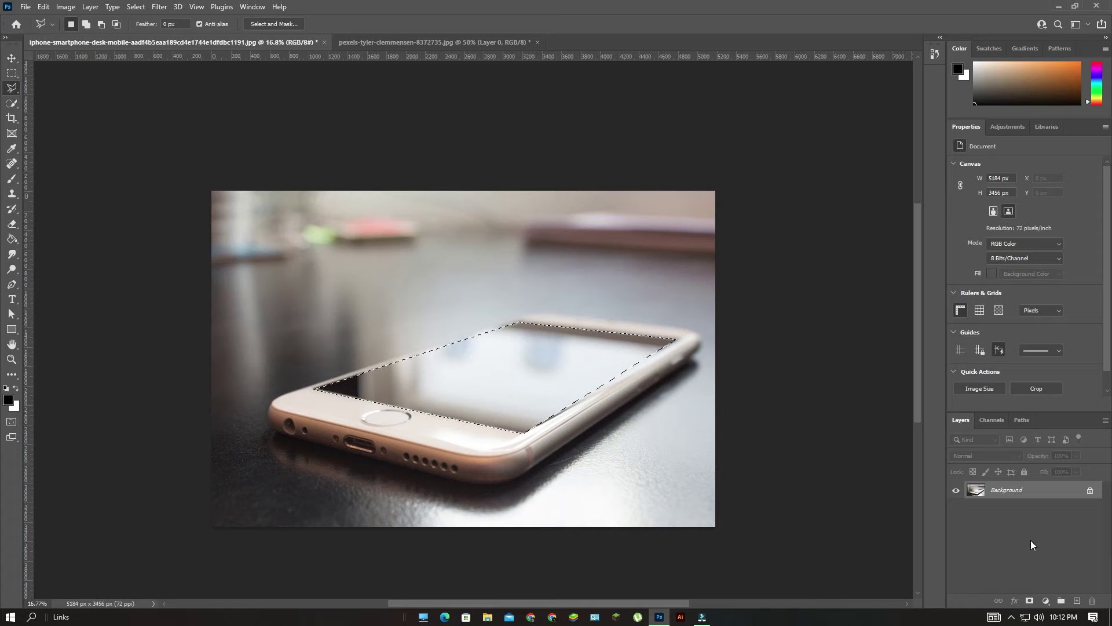
Copy the selected phone screen to a new layer and paste the car photo into the phone document.
key(ctrl+j)
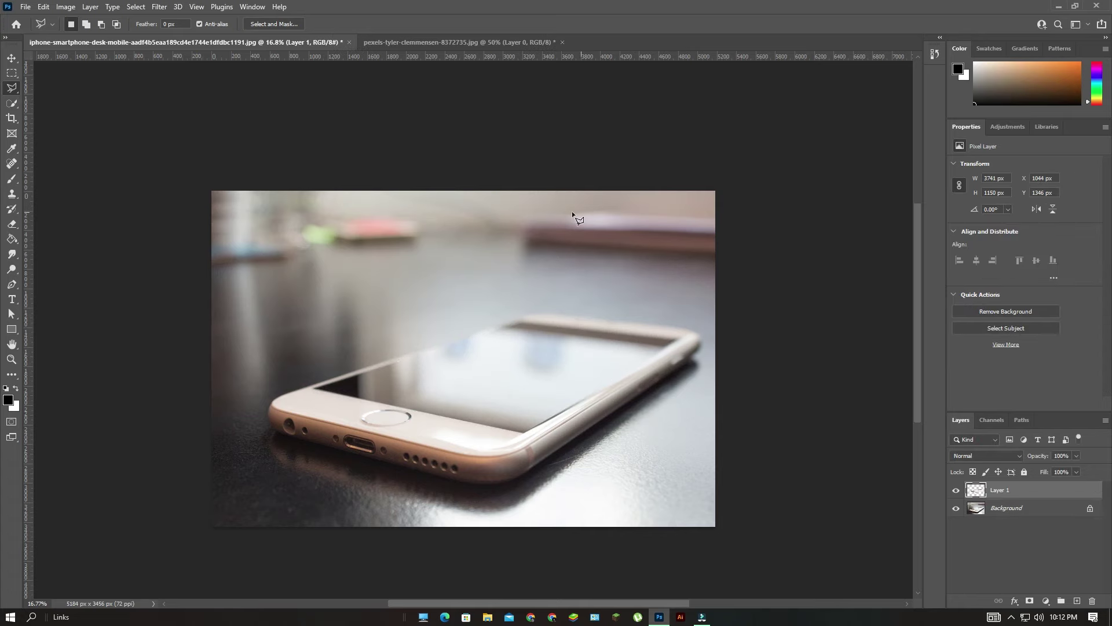
click(418, 42)
scroll(500, 256, down, 3)
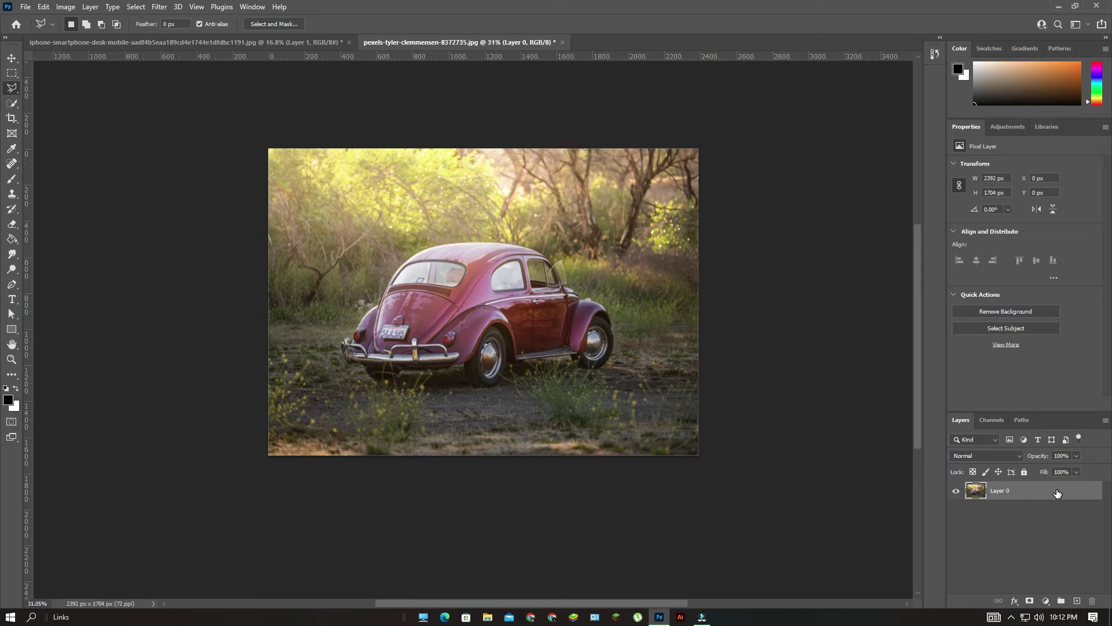
click(313, 43)
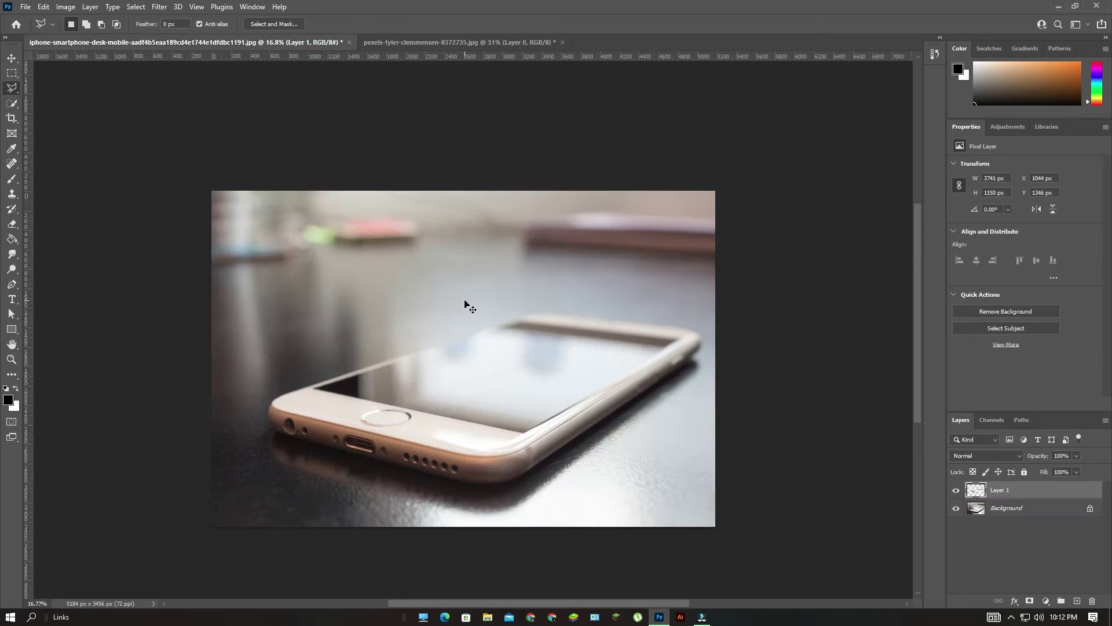
key(ctrl+v)
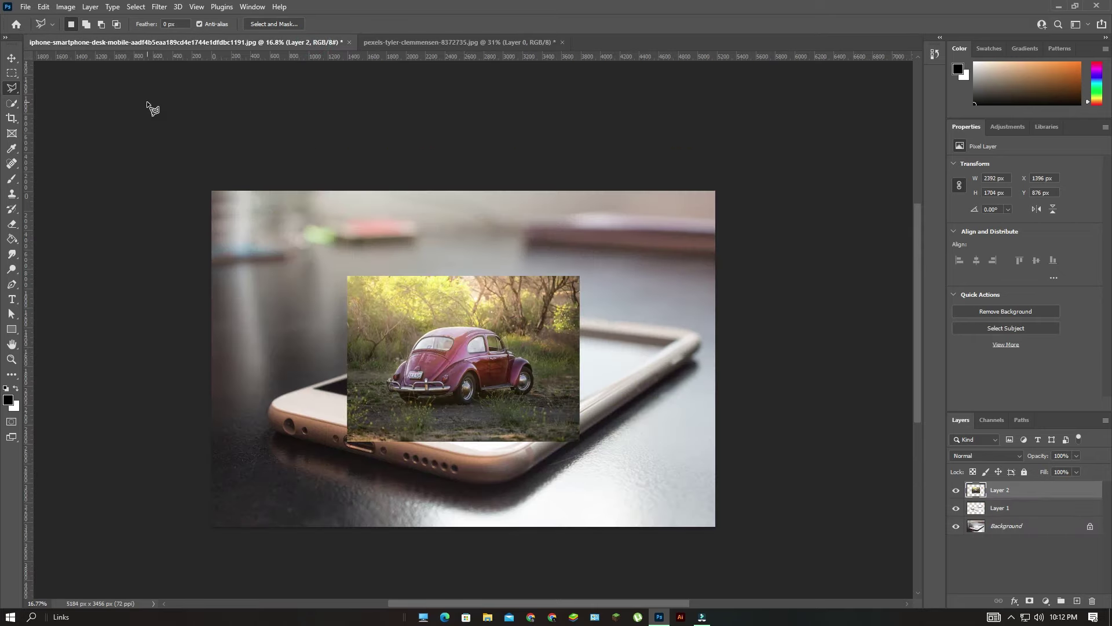
Scale the pasted car photo up to about 159% and position it over the phone.
key(b)
key(v)
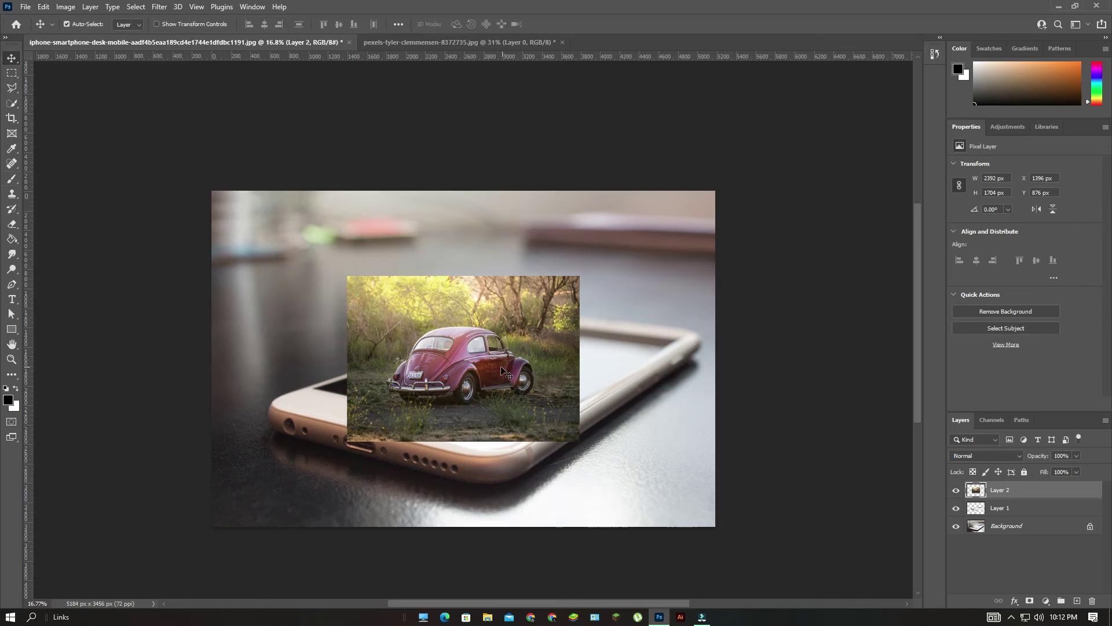
scroll(502, 371, up, 3)
scroll(450, 360, down, 3)
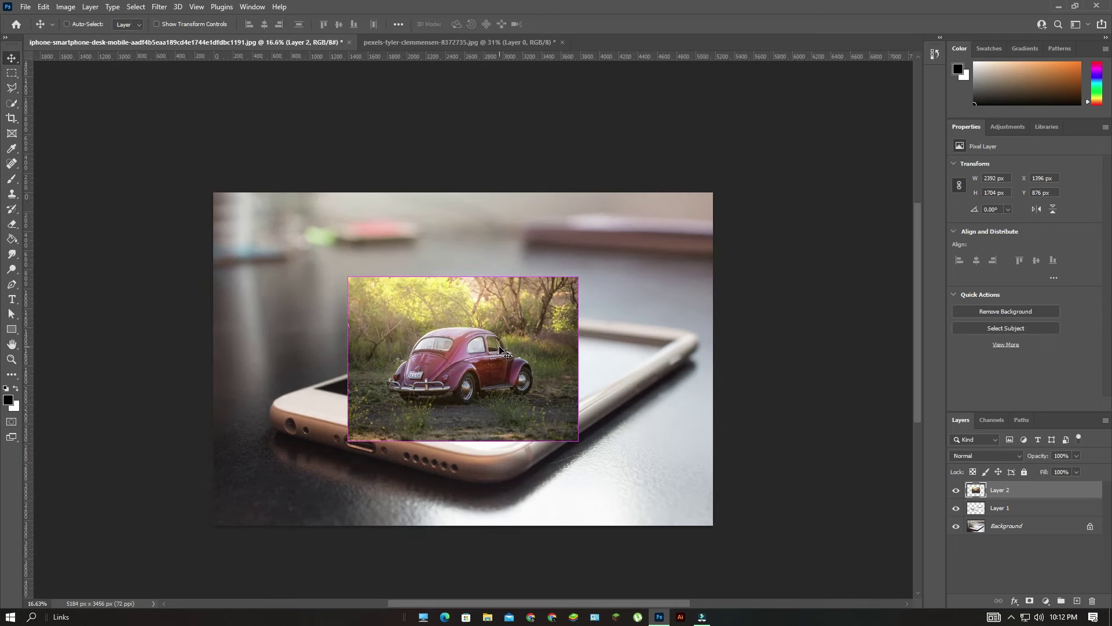
key(ctrl+t)
drag(577, 276, 724, 195)
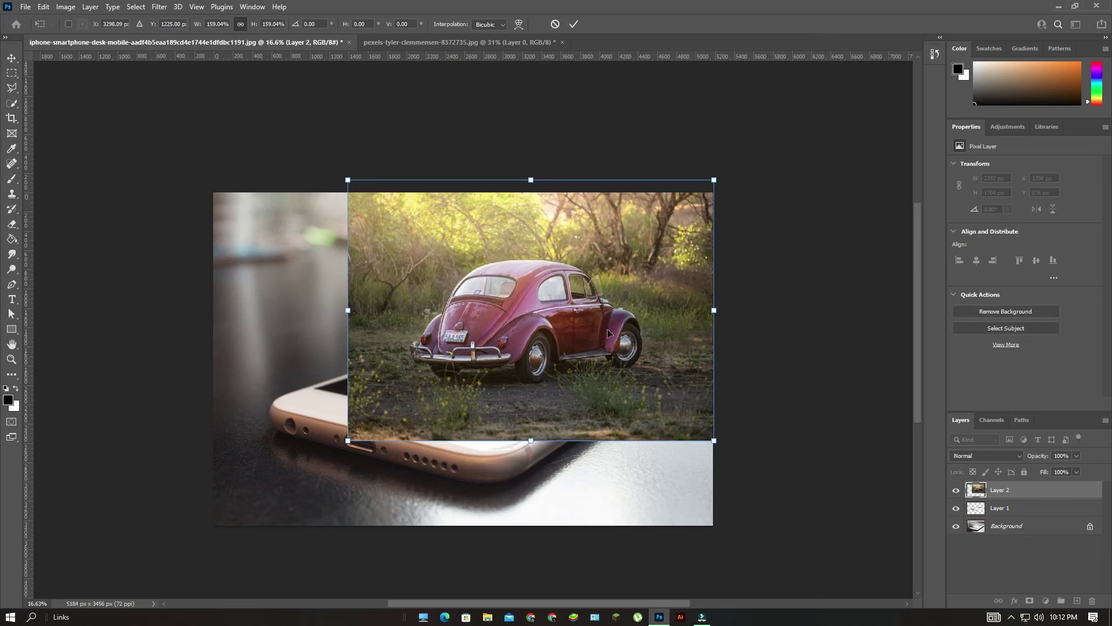
drag(584, 353, 539, 367)
right_click(547, 402)
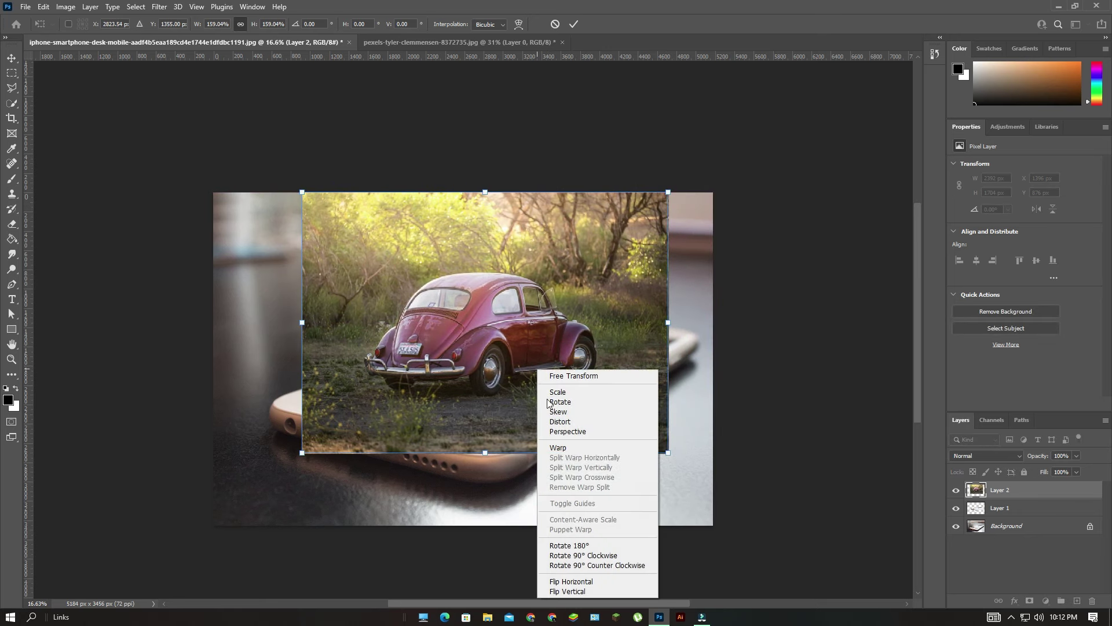
click(571, 582)
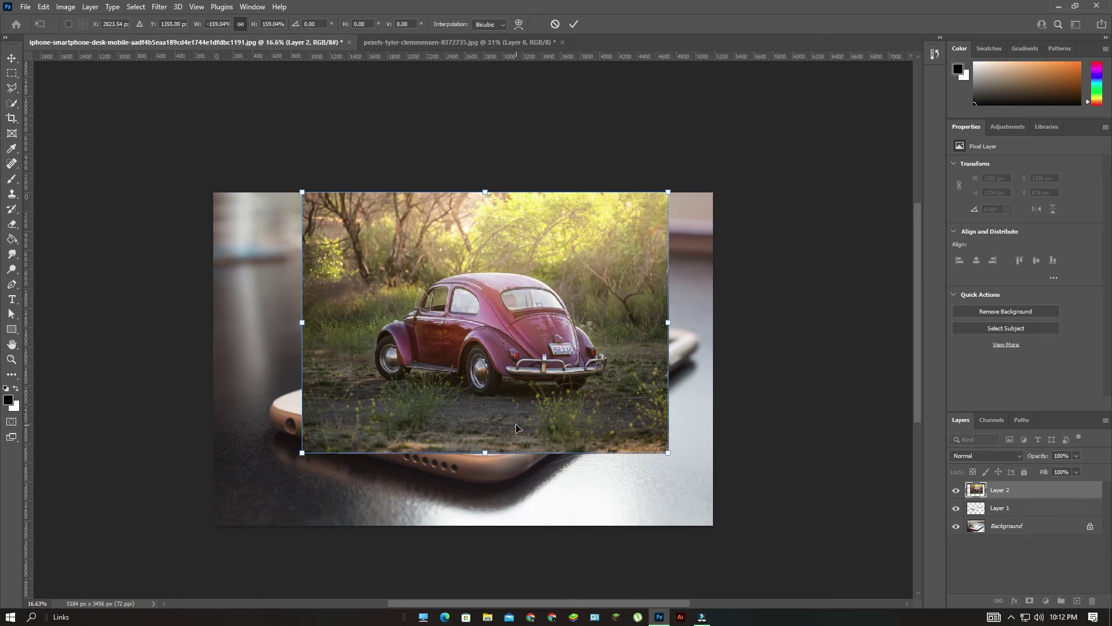
key(ctrl+z)
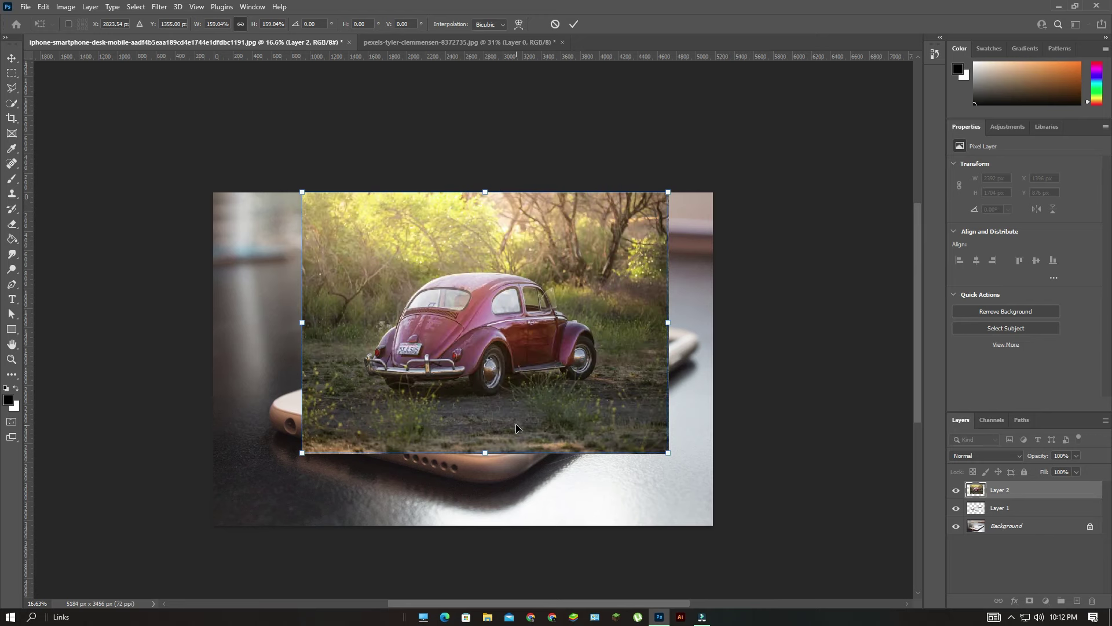
Apply the transform and select the car in the photo with Select Subject.
key(Return)
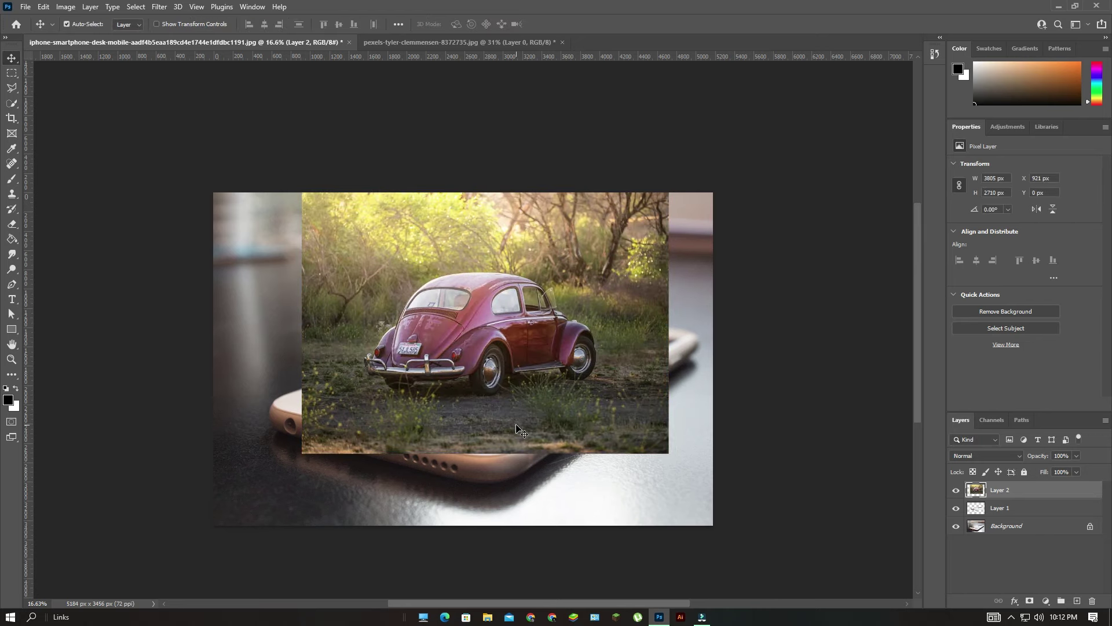
right_click(1035, 493)
click(364, 169)
click(136, 6)
click(171, 137)
Refine the car selection with the Quick Selection tool around the open front vent window and the rear bumper.
scroll(587, 328, up, 5)
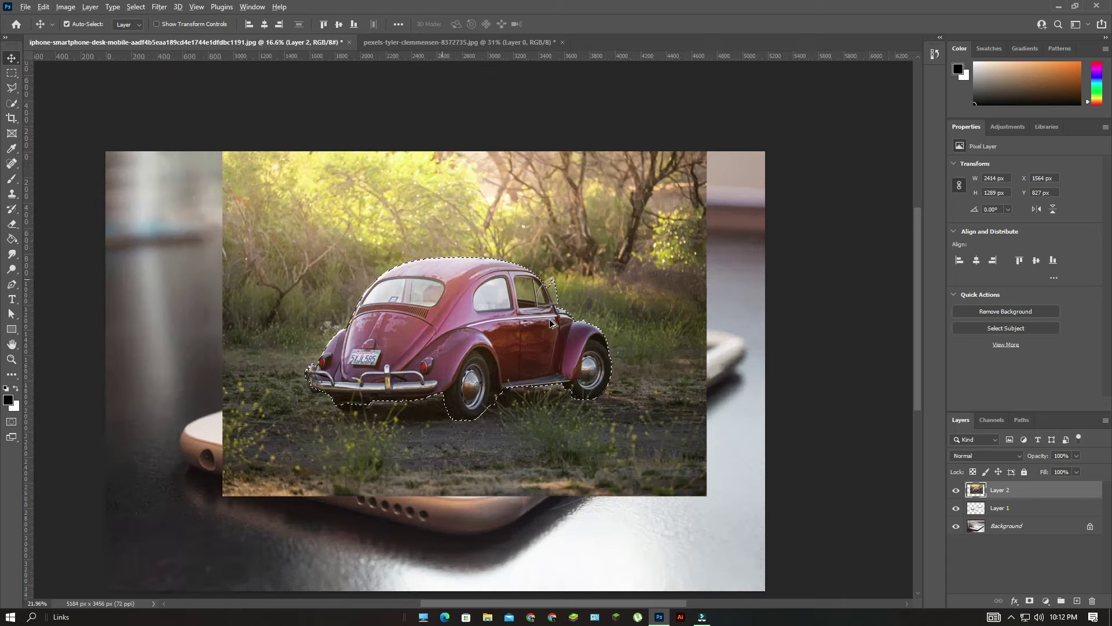
scroll(550, 323, up, 4)
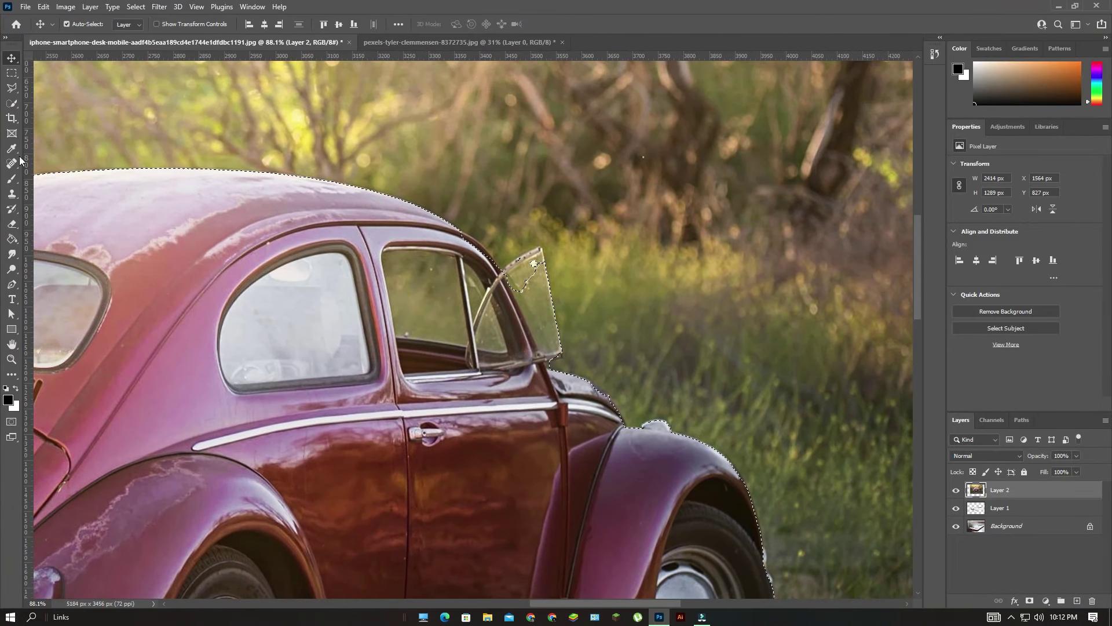
key(w)
drag(520, 305, 523, 284)
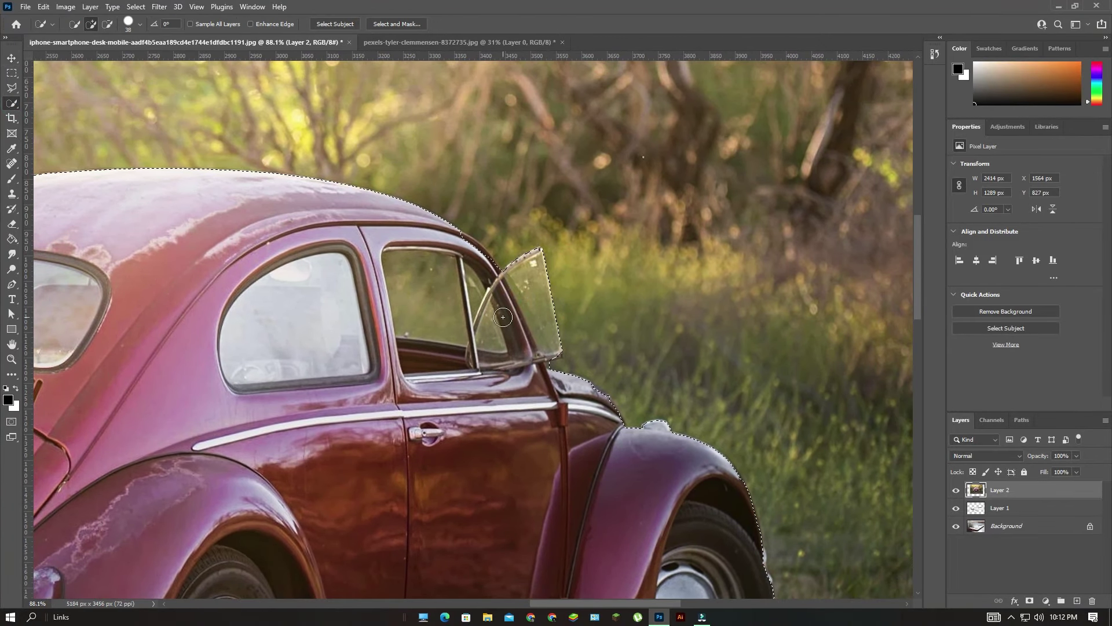
scroll(508, 315, down, 2)
drag(458, 272, 702, 58)
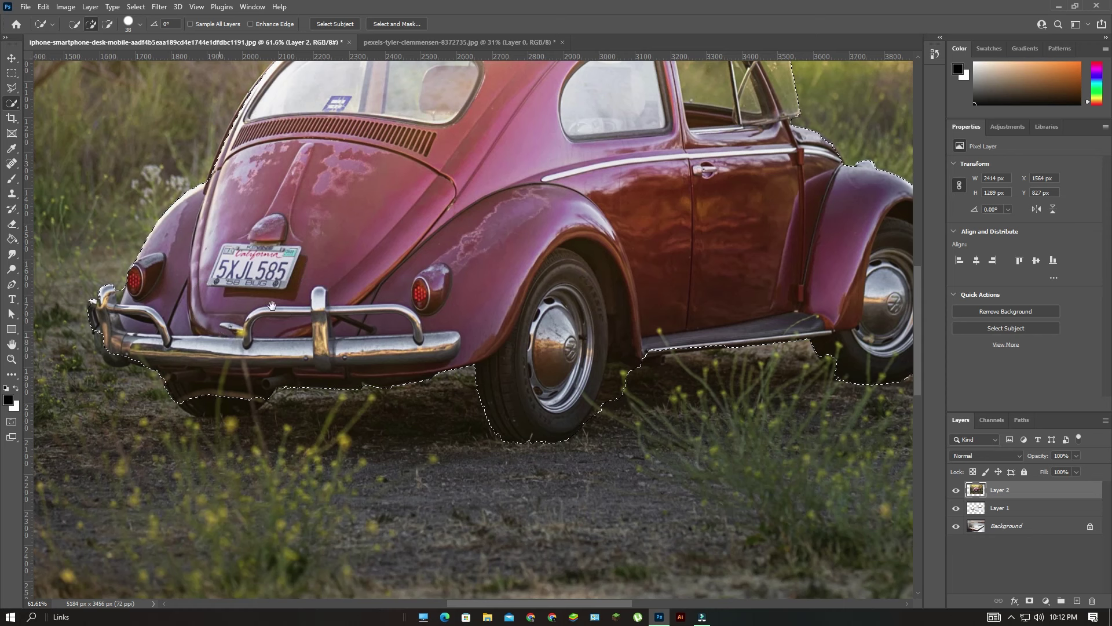
scroll(290, 321, up, 2)
mouse_move(334, 325)
mouse_down()
mouse_move(371, 339)
mouse_move(384, 323)
mouse_move(390, 331)
mouse_up()
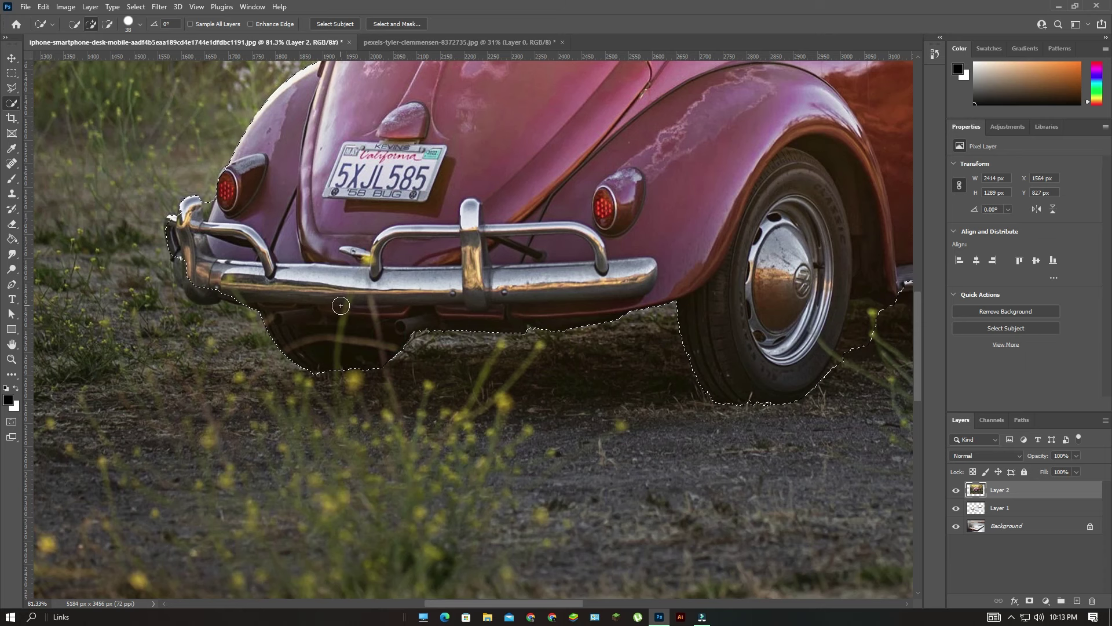
mouse_move(200, 270)
mouse_down()
mouse_move(185, 266)
mouse_move(202, 286)
mouse_move(253, 286)
mouse_up()
scroll(526, 257, down, 2)
scroll(678, 275, down, 2)
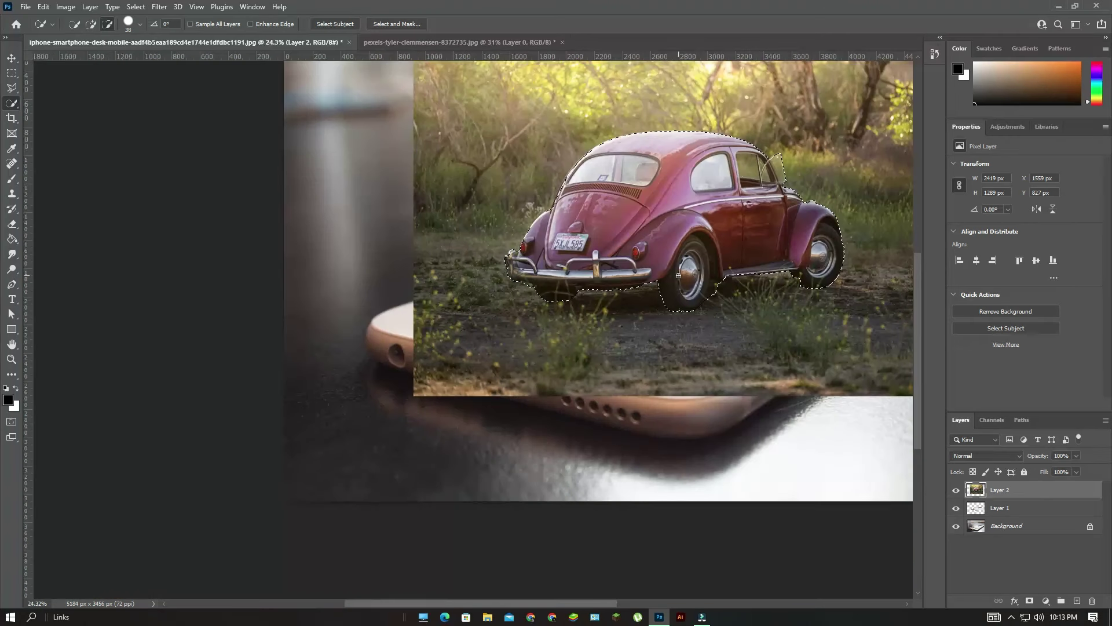
scroll(580, 317, down, 2)
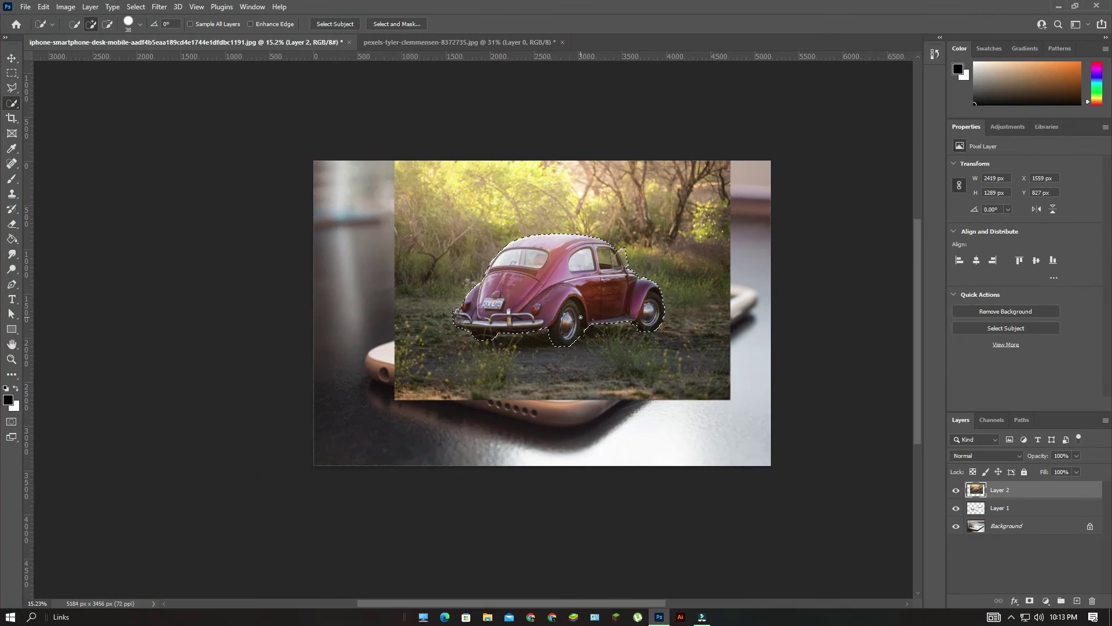
Copy the selected car to a new layer and clip the full car photo to the phone-screen layer.
key(ctrl+j)
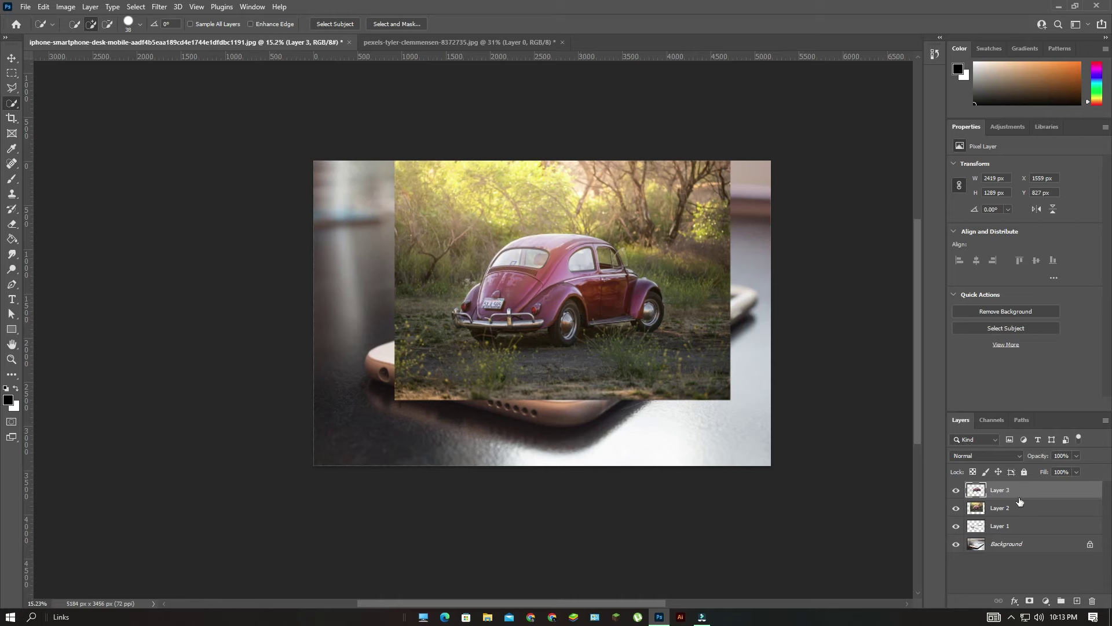
right_click(1035, 511)
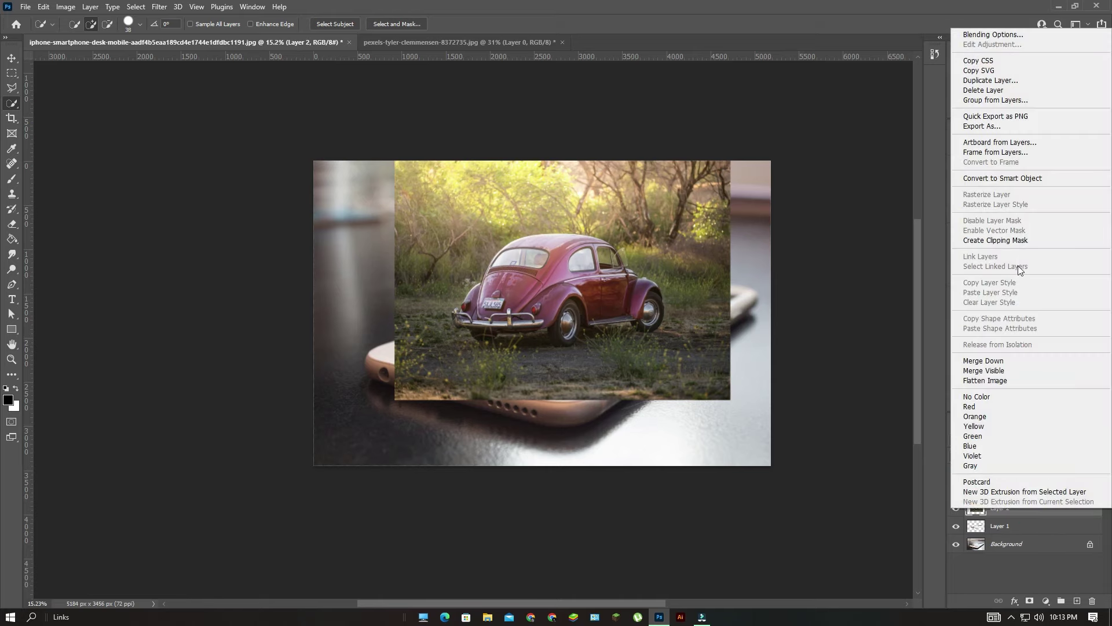
click(1022, 242)
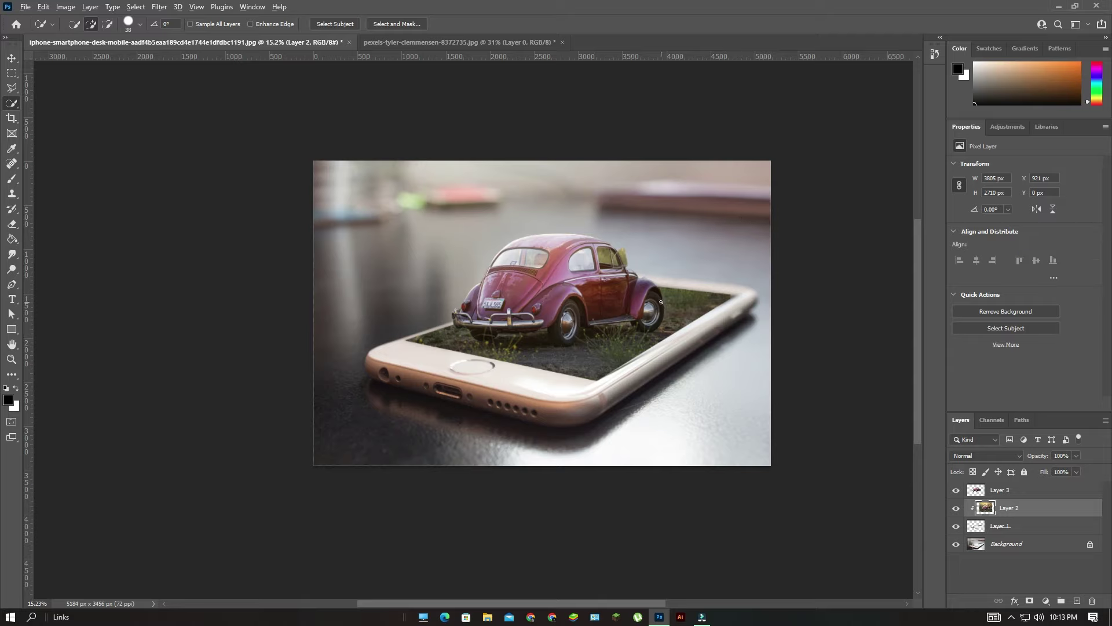
Trace a closed Pen path around the greenish glass area of the car's door window.
scroll(662, 302, up, 5)
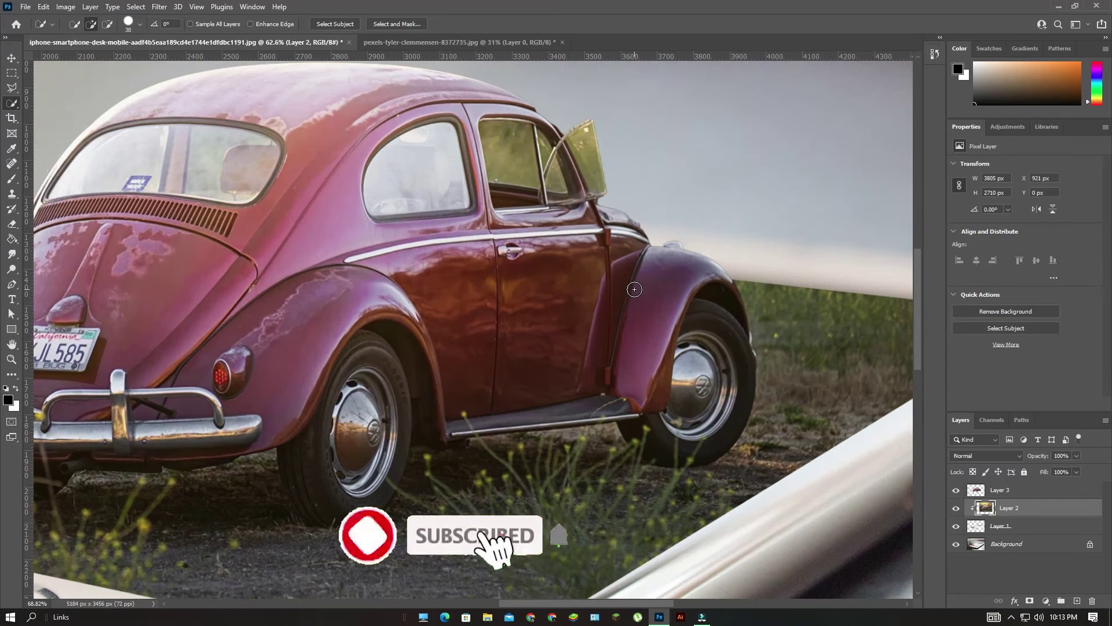
scroll(634, 289, up, 4)
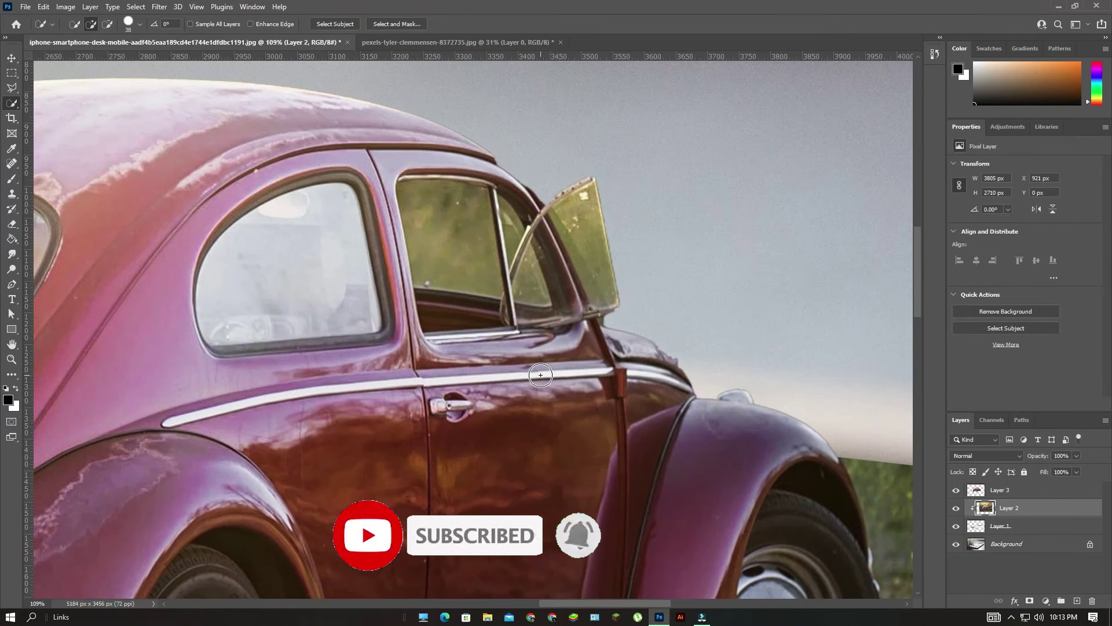
scroll(545, 325, down, 1)
scroll(525, 406, up, 2)
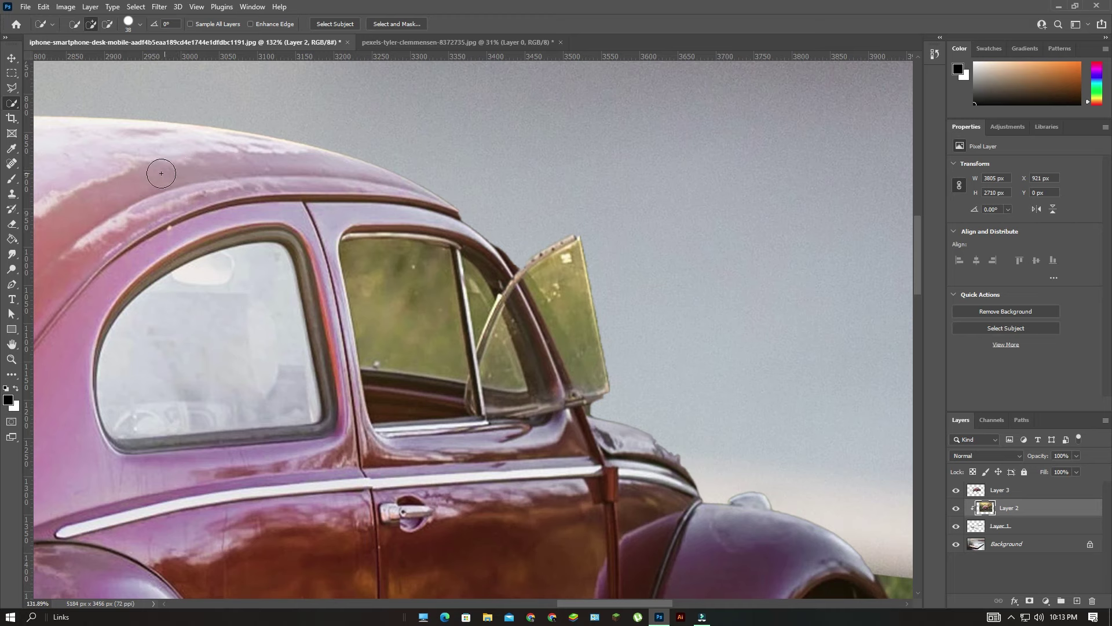
click(12, 283)
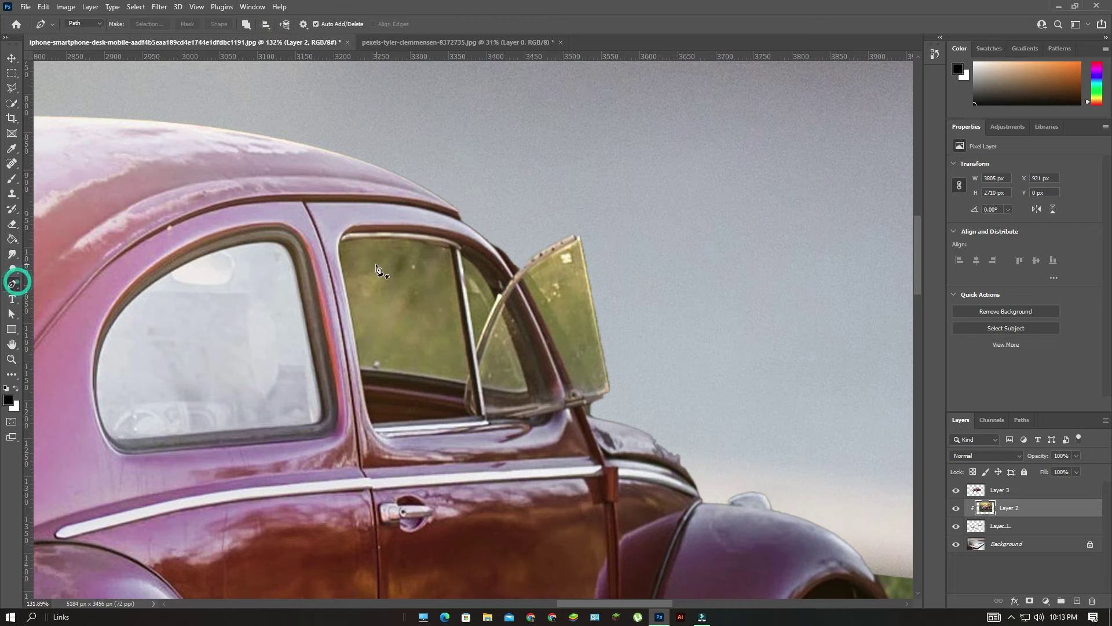
scroll(361, 372, up, 3)
click(360, 368)
drag(323, 201, 335, 207)
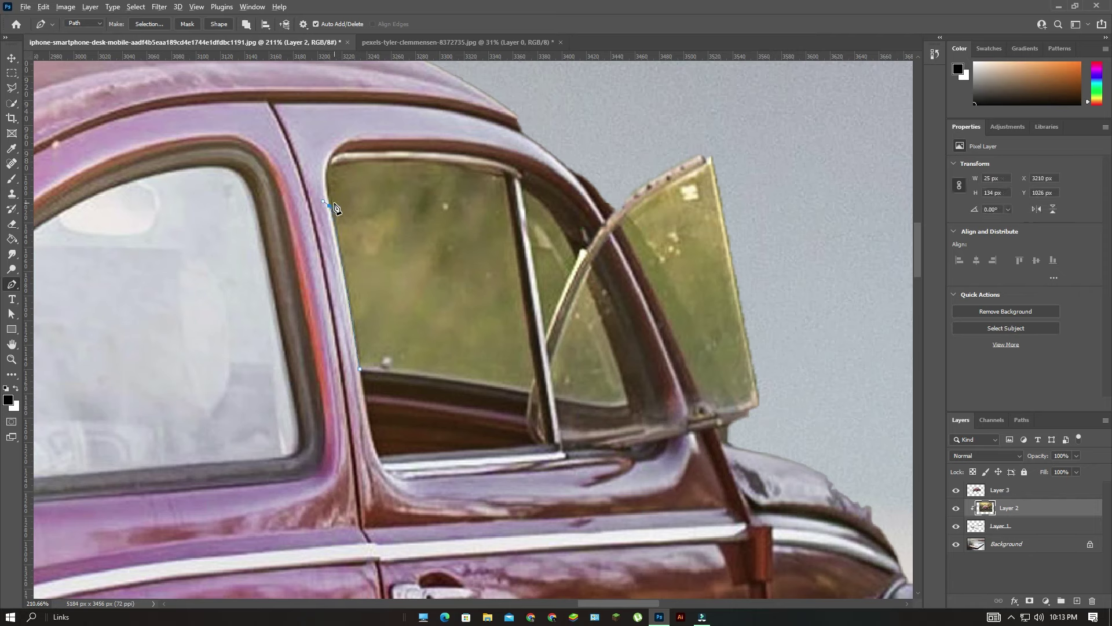
drag(355, 162, 390, 169)
key(ctrl+z)
click(325, 179)
drag(360, 167, 362, 167)
drag(457, 166, 525, 174)
click(505, 181)
scroll(524, 295, down, 2)
click(535, 315)
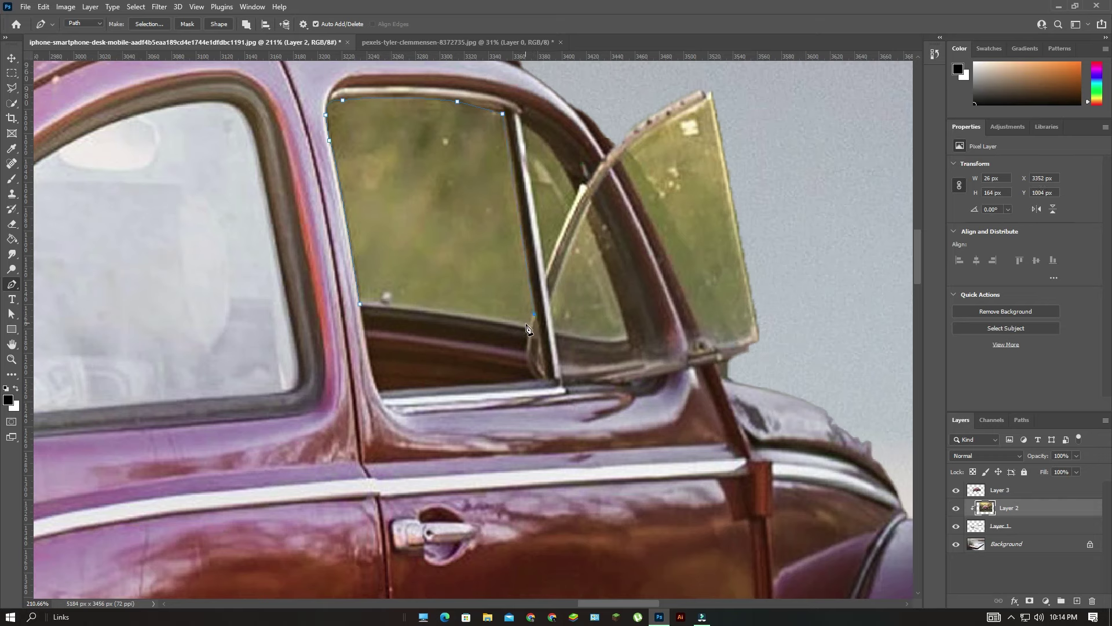
click(527, 329)
click(359, 303)
scroll(464, 321, down, 1)
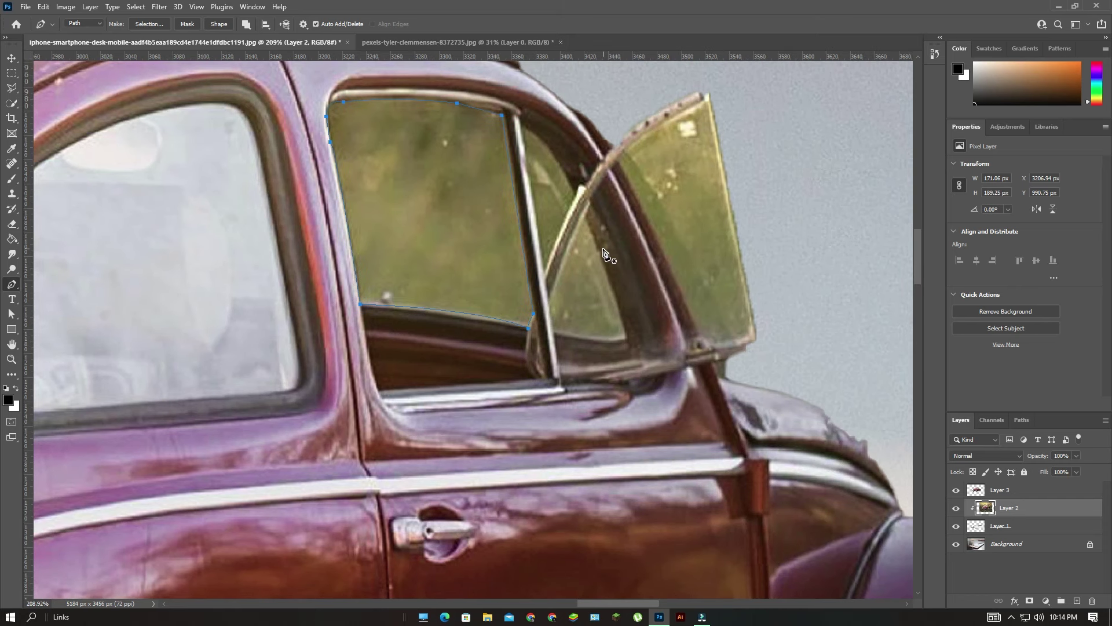
Trace closed Pen paths around the glass areas of the front vent window and its open pane.
click(520, 123)
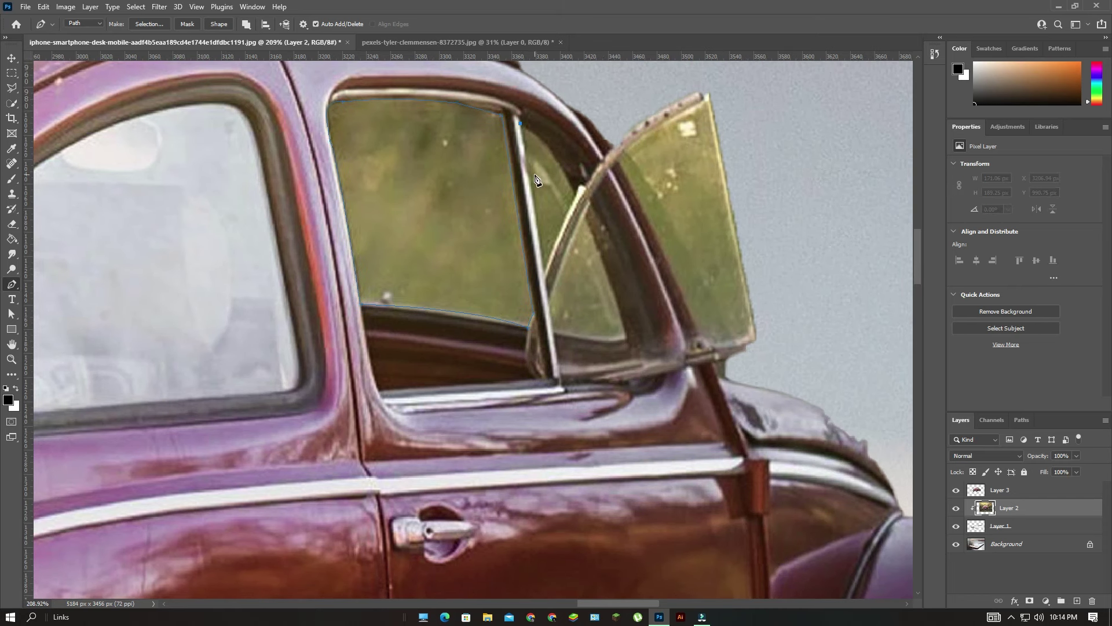
click(542, 271)
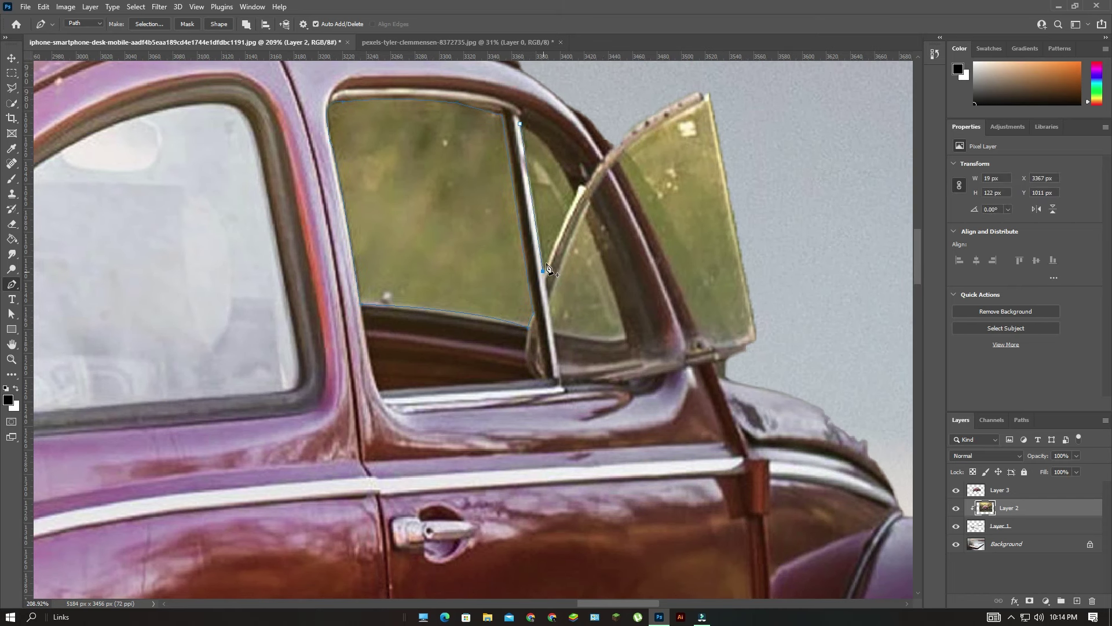
click(577, 195)
drag(520, 124, 493, 115)
scroll(624, 256, up, 2)
click(523, 174)
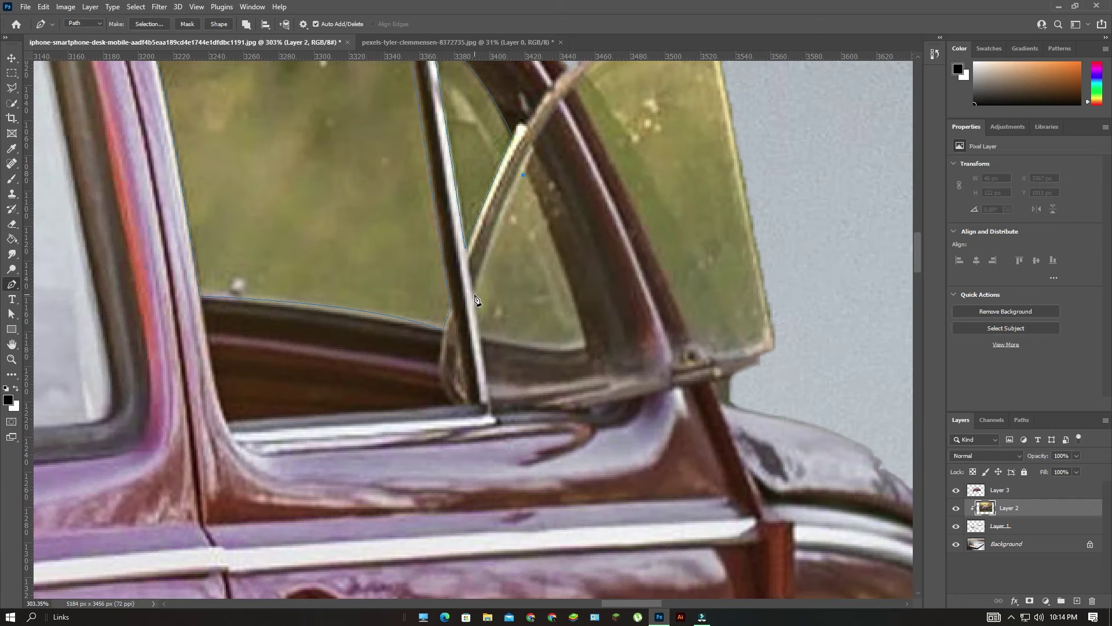
scroll(474, 301, down, 5)
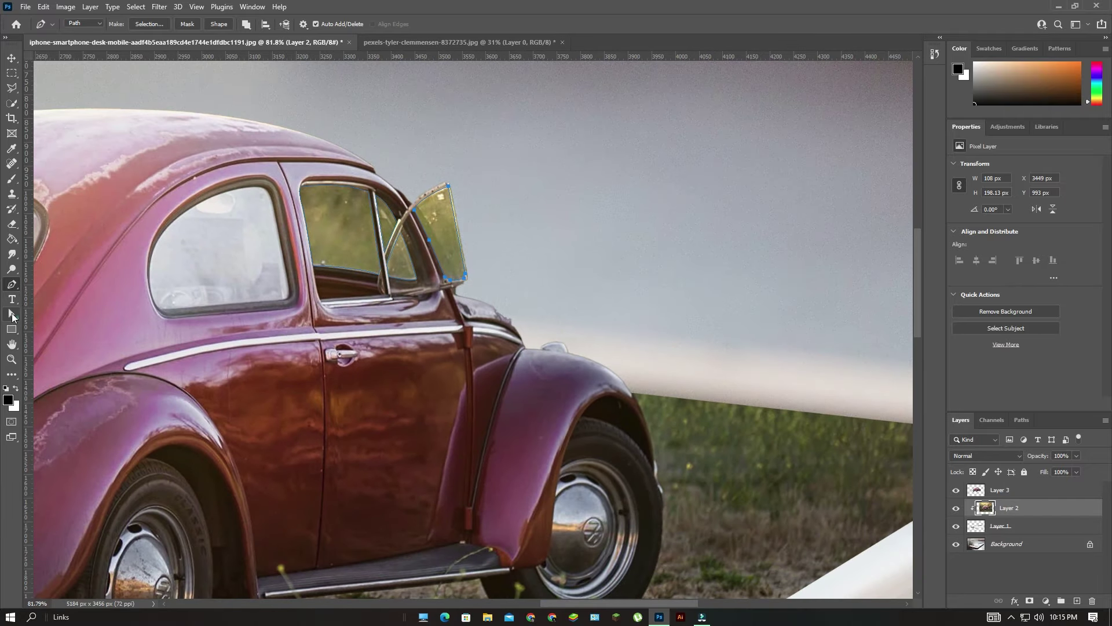
Select all the window paths together and convert them into a selection.
click(12, 314)
drag(510, 299, 510, 299)
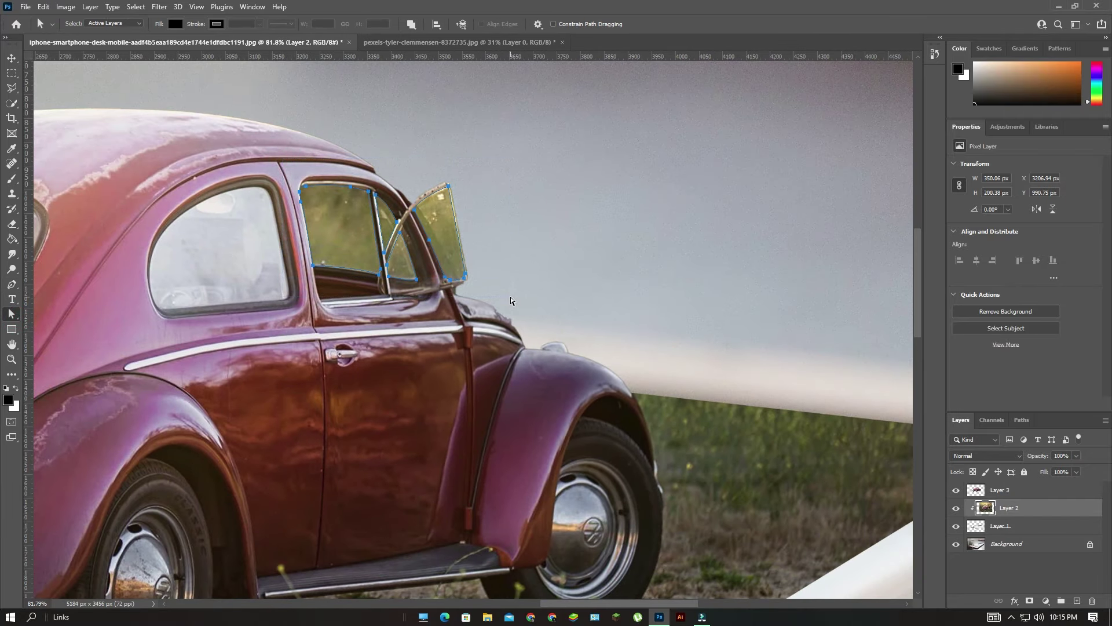
right_click(440, 255)
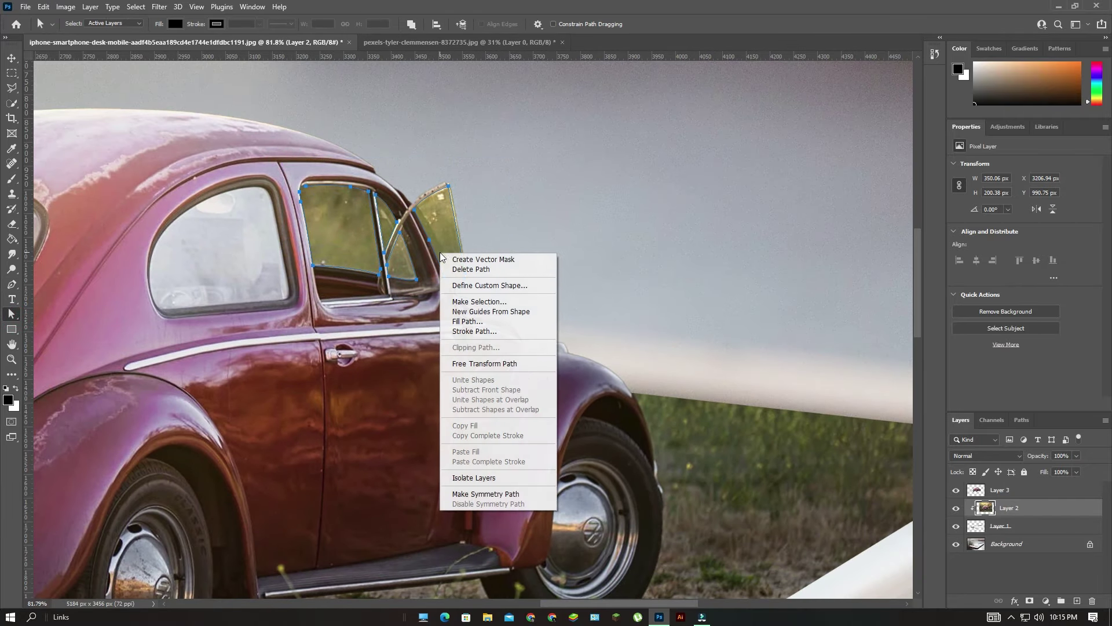
click(480, 301)
click(613, 166)
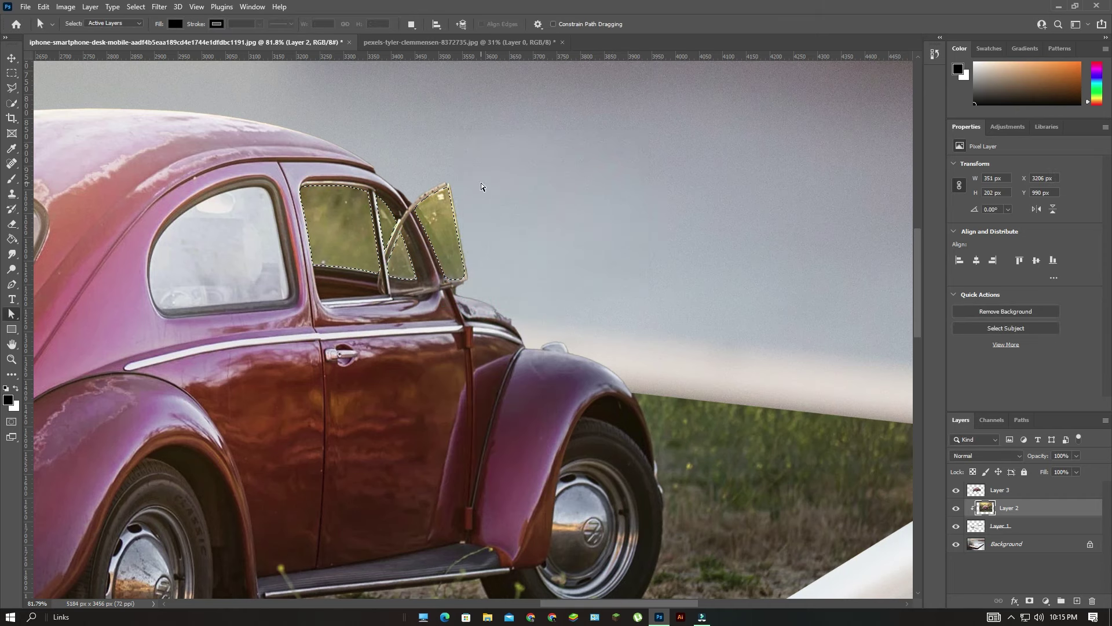
Erase the window glass inside the selection on Layer 3, then clear the selection.
scroll(472, 192, up, 3)
key(e)
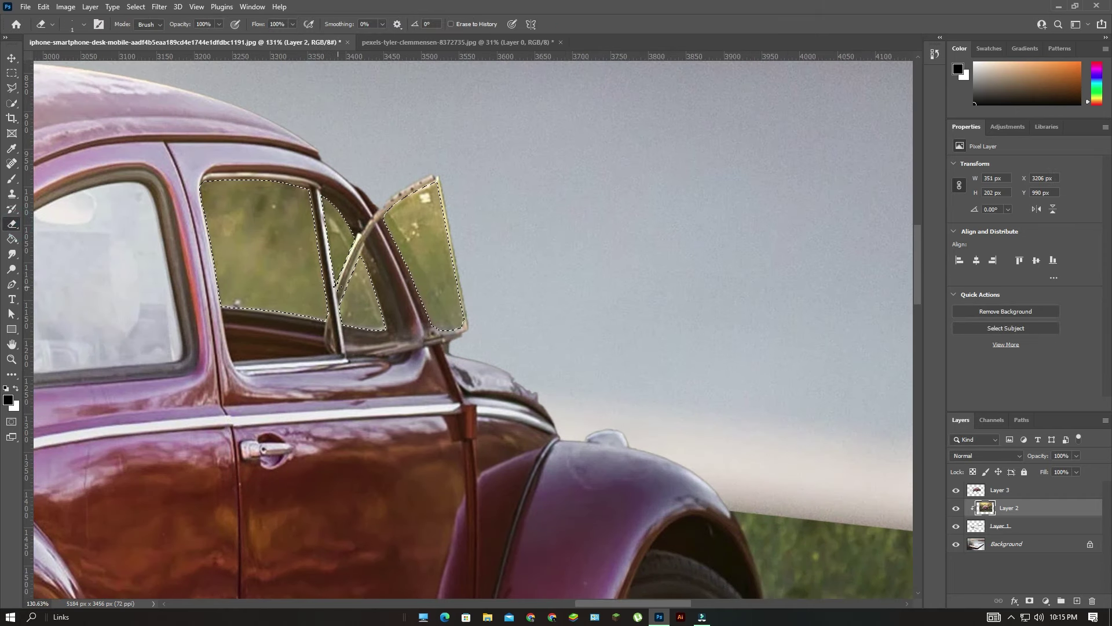
drag(333, 277, 353, 272)
click(1013, 490)
mouse_move(277, 263)
mouse_down()
mouse_move(302, 272)
mouse_move(366, 226)
mouse_move(209, 232)
mouse_move(257, 203)
mouse_move(252, 184)
mouse_move(180, 194)
mouse_move(363, 187)
mouse_move(233, 209)
mouse_move(236, 279)
mouse_move(327, 274)
mouse_move(251, 240)
mouse_move(368, 255)
mouse_move(346, 315)
mouse_move(235, 317)
mouse_move(244, 308)
mouse_move(383, 330)
mouse_move(339, 343)
mouse_move(458, 342)
mouse_move(427, 325)
mouse_move(495, 289)
mouse_move(509, 246)
mouse_move(475, 234)
mouse_move(476, 204)
mouse_move(358, 233)
mouse_move(351, 258)
mouse_move(406, 219)
mouse_up()
scroll(443, 253, down, 5)
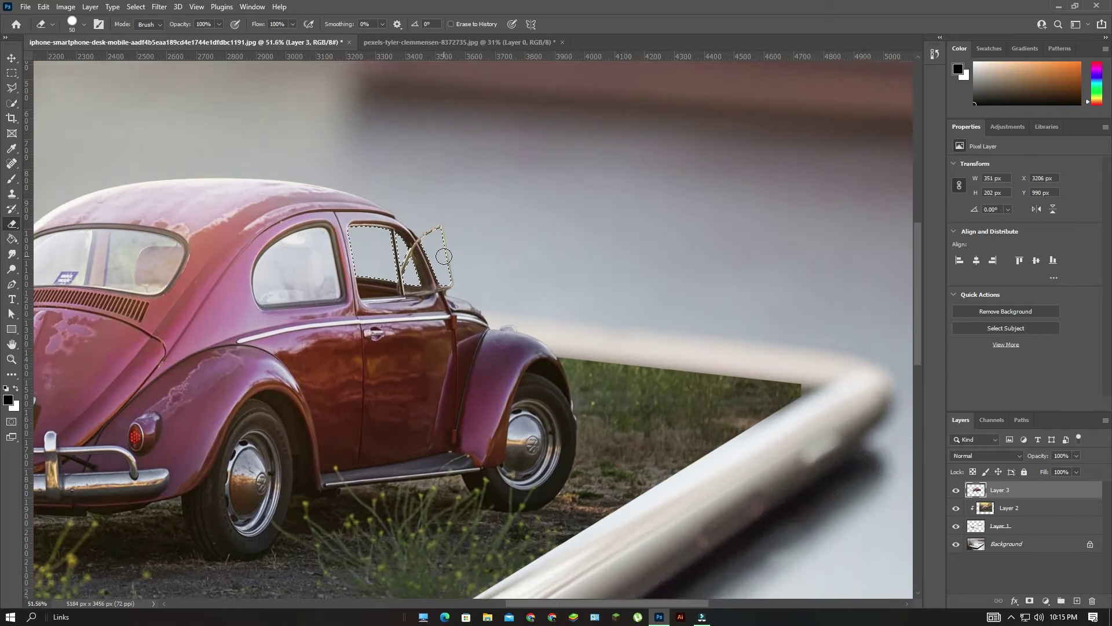
scroll(444, 256, up, 3)
drag(442, 251, 496, 261)
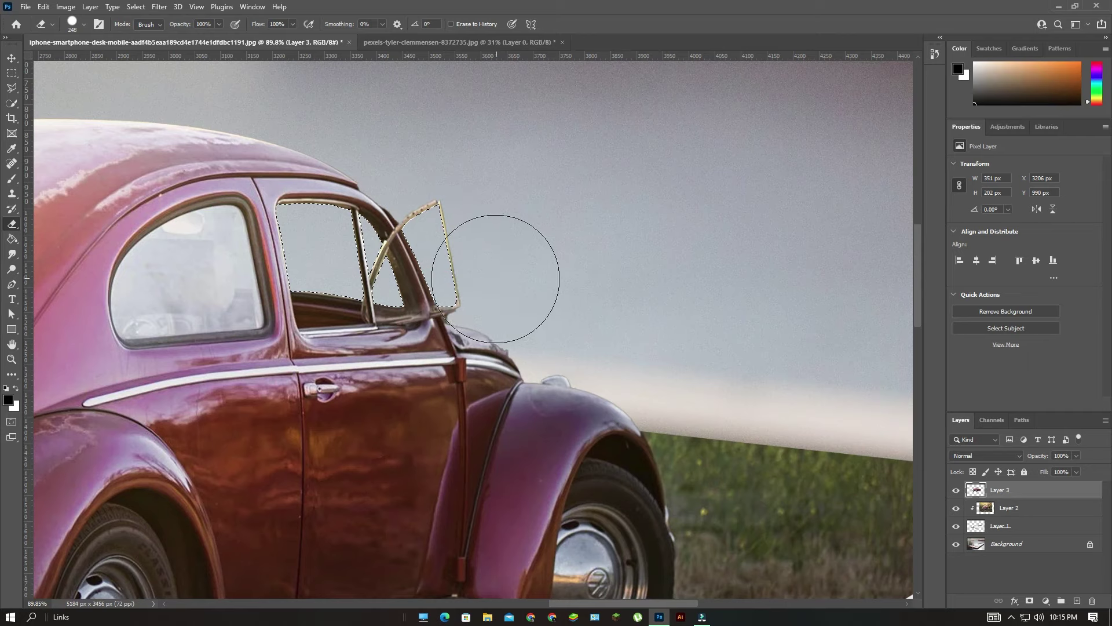
scroll(462, 277, down, 4)
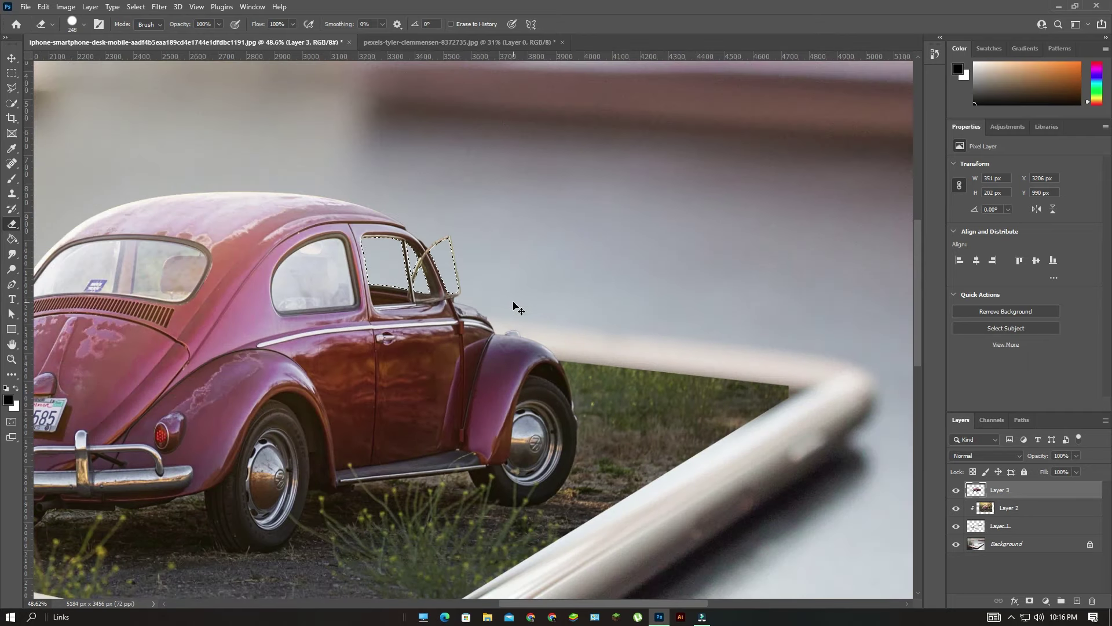
scroll(497, 359, down, 2)
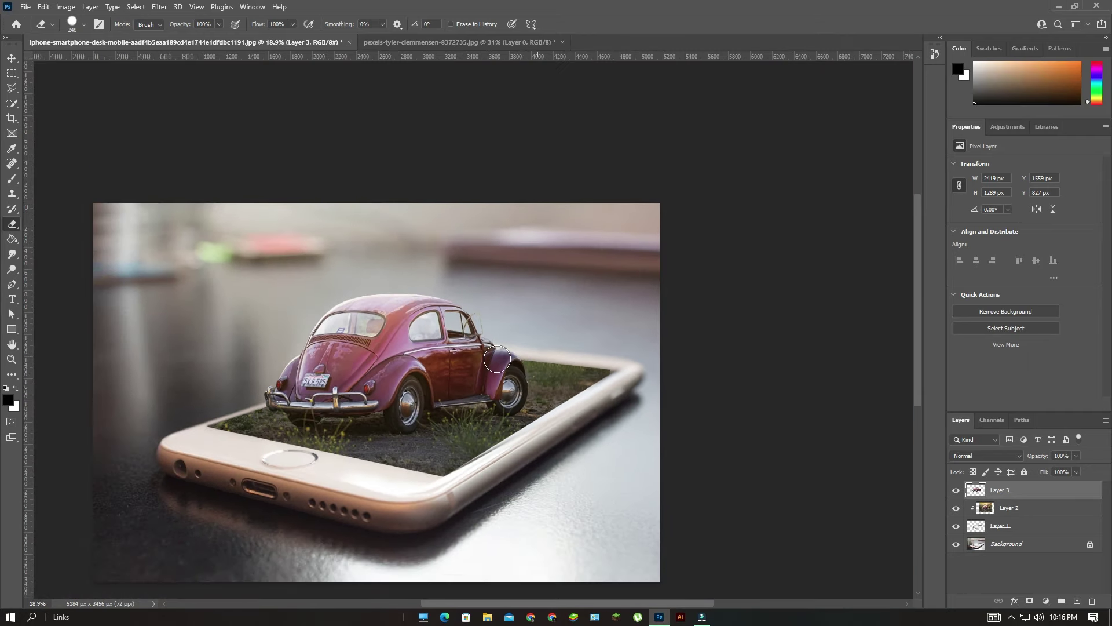
Unlock the Background layer so it becomes a regular layer.
drag(447, 454, 451, 408)
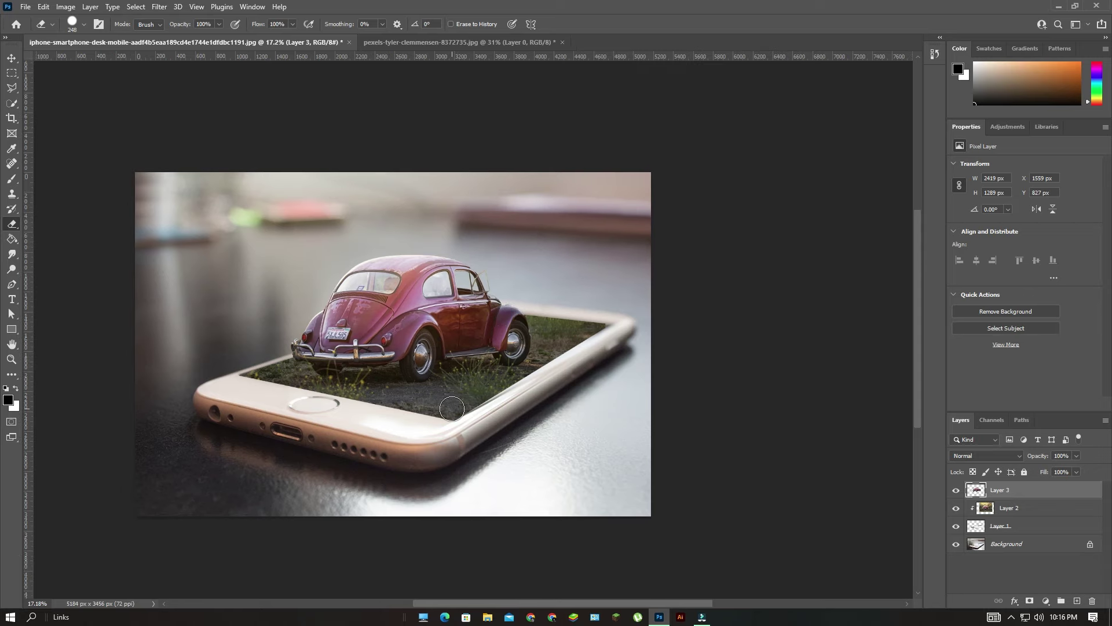
scroll(452, 409, up, 1)
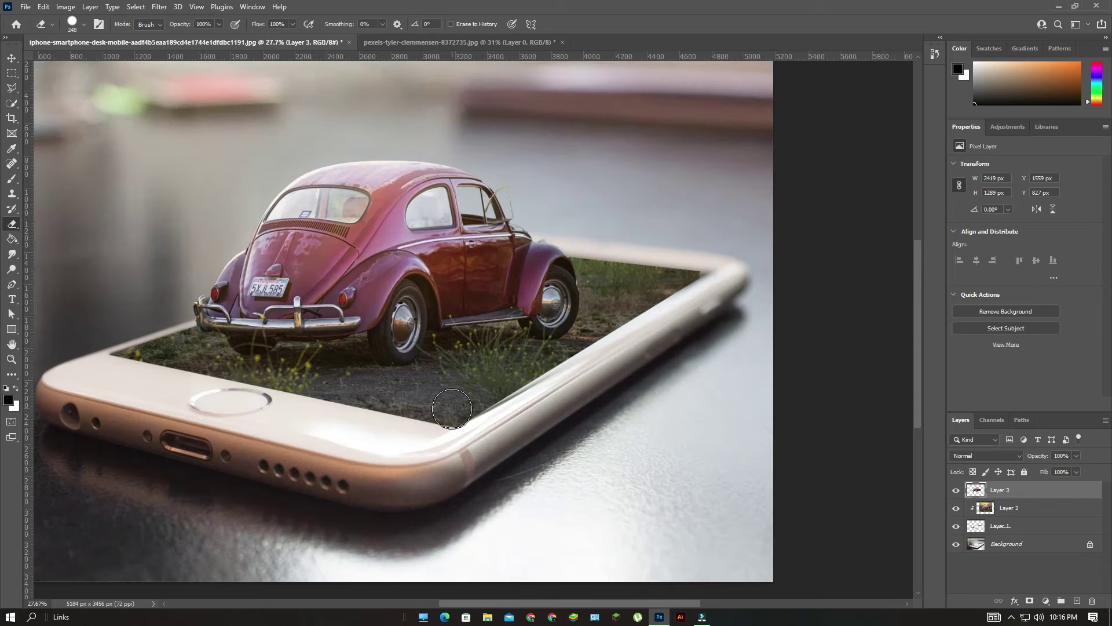
scroll(452, 409, down, 1)
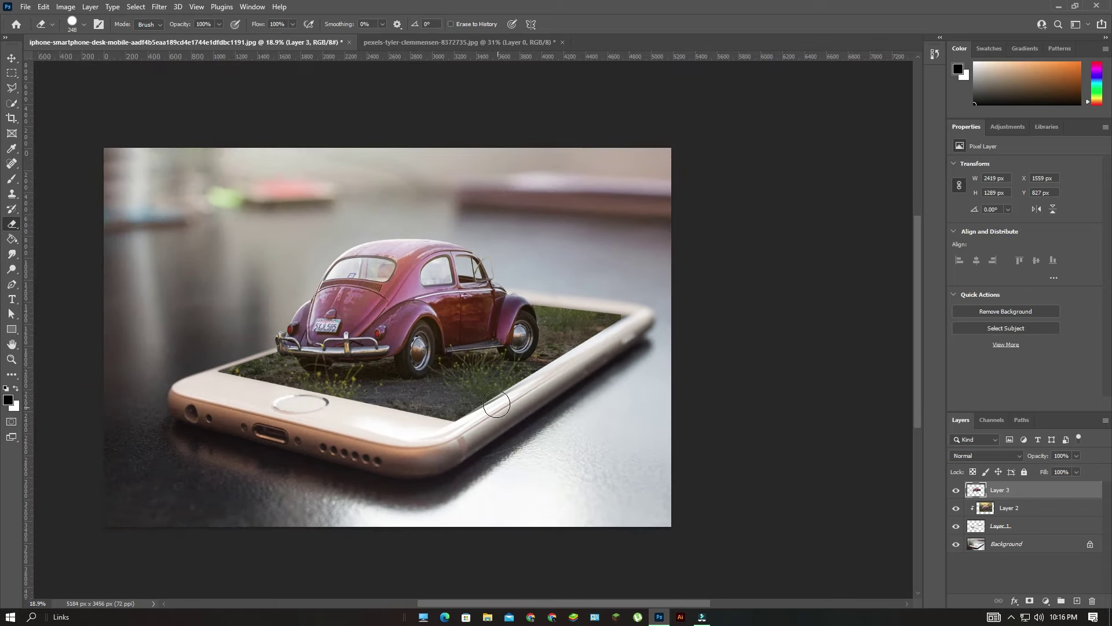
scroll(494, 397, down, 1)
drag(366, 366, 447, 389)
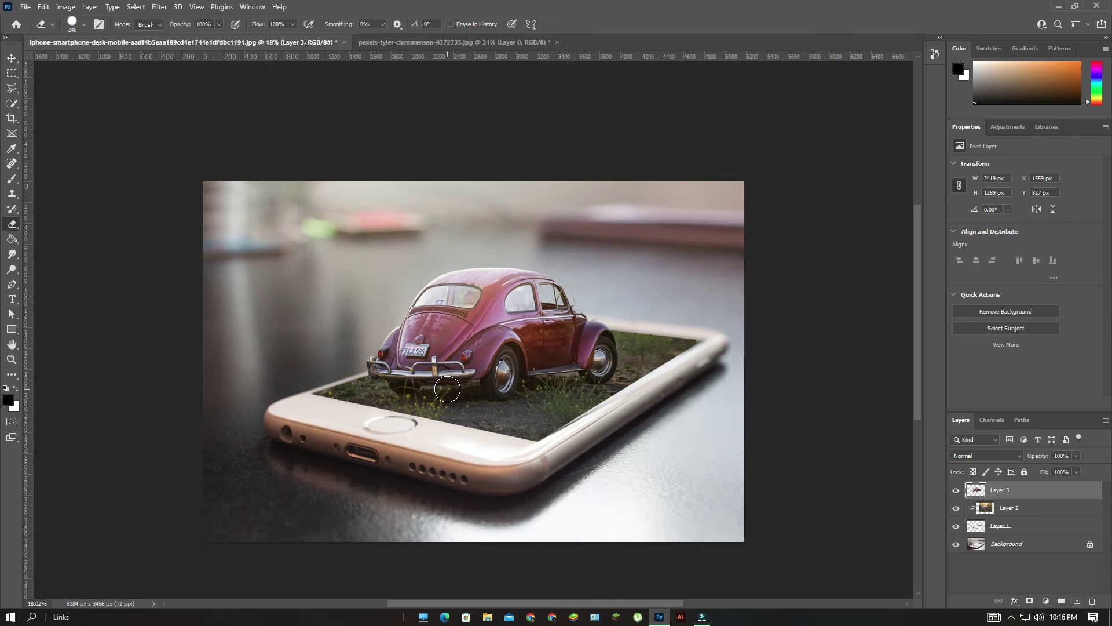
click(1058, 551)
click(1090, 544)
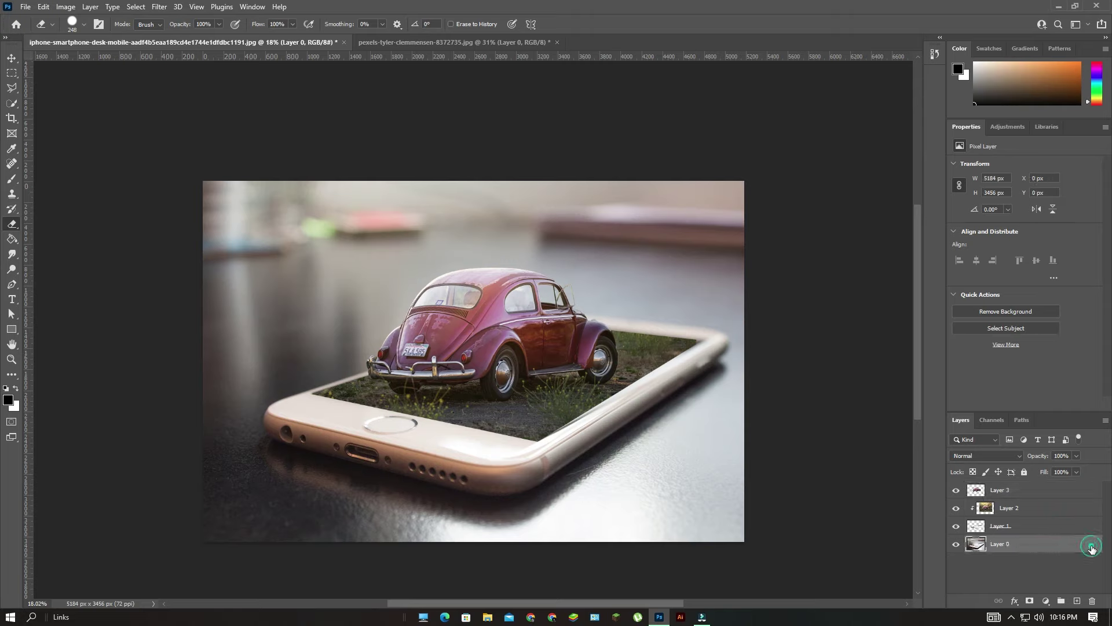
Try black Paint Bucket fills on the blurred backdrop of Layer 0, undo them, and select Layer 2.
click(12, 238)
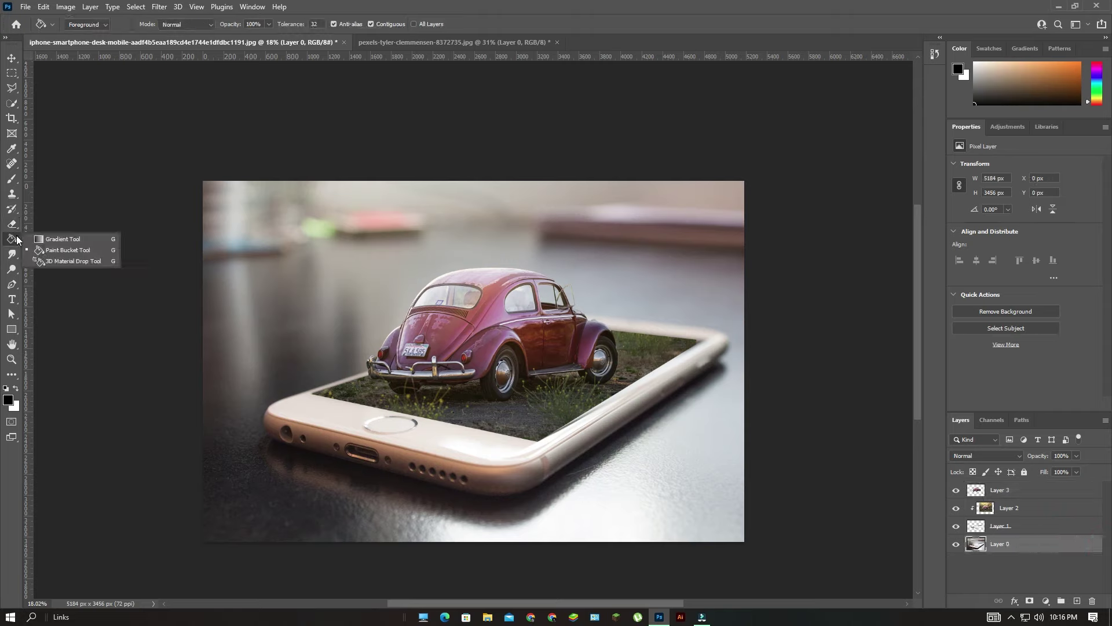
click(47, 250)
click(342, 317)
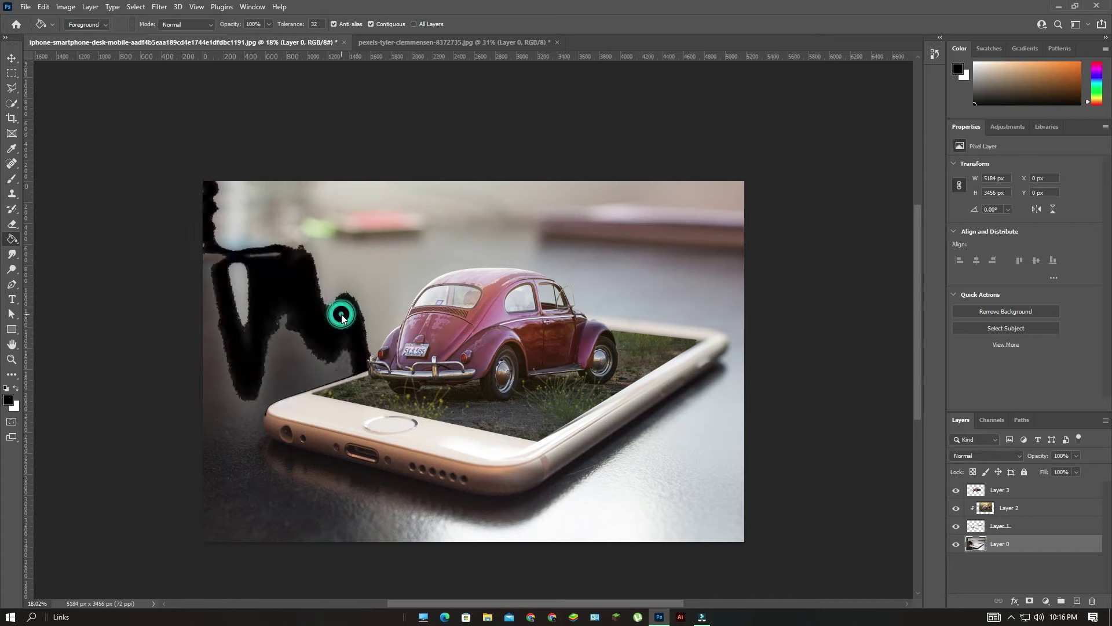
key(ctrl+z)
click(605, 249)
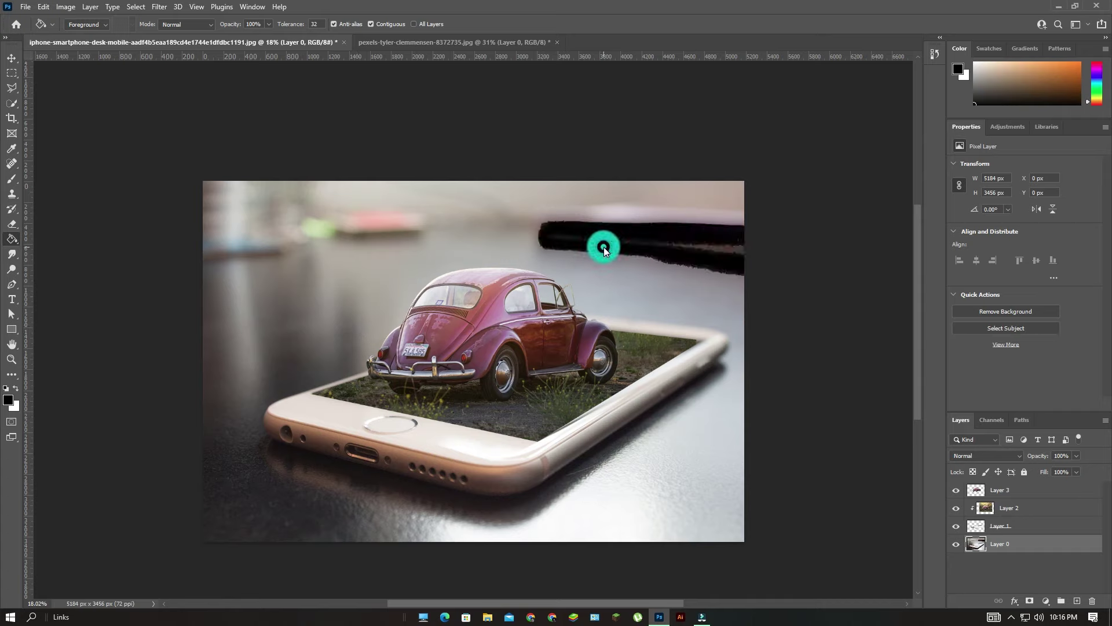
key(ctrl+z)
click(1029, 508)
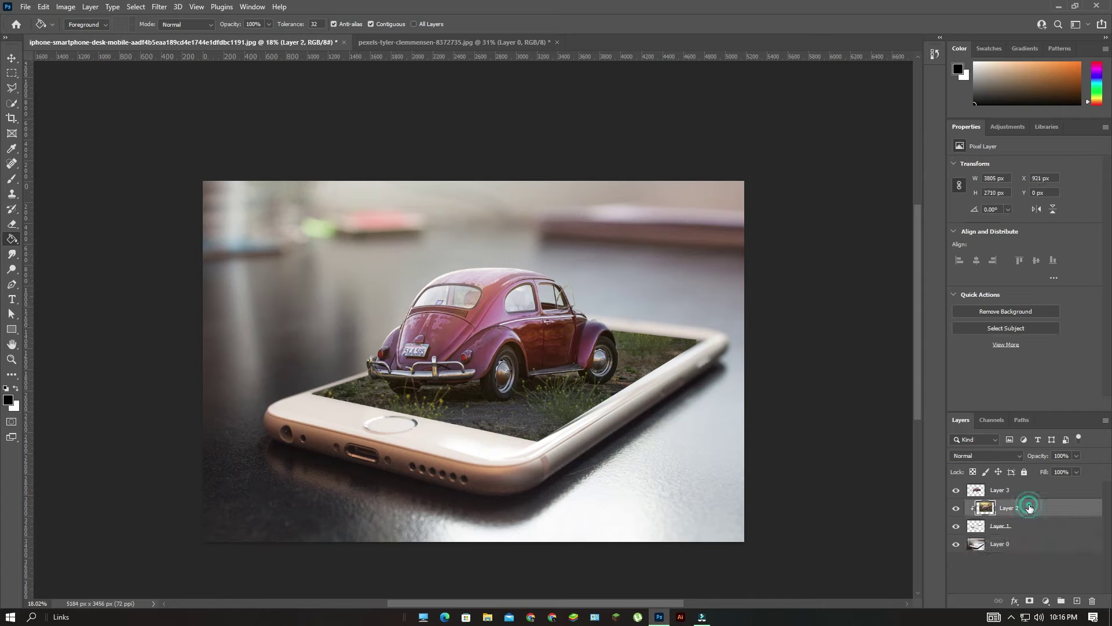
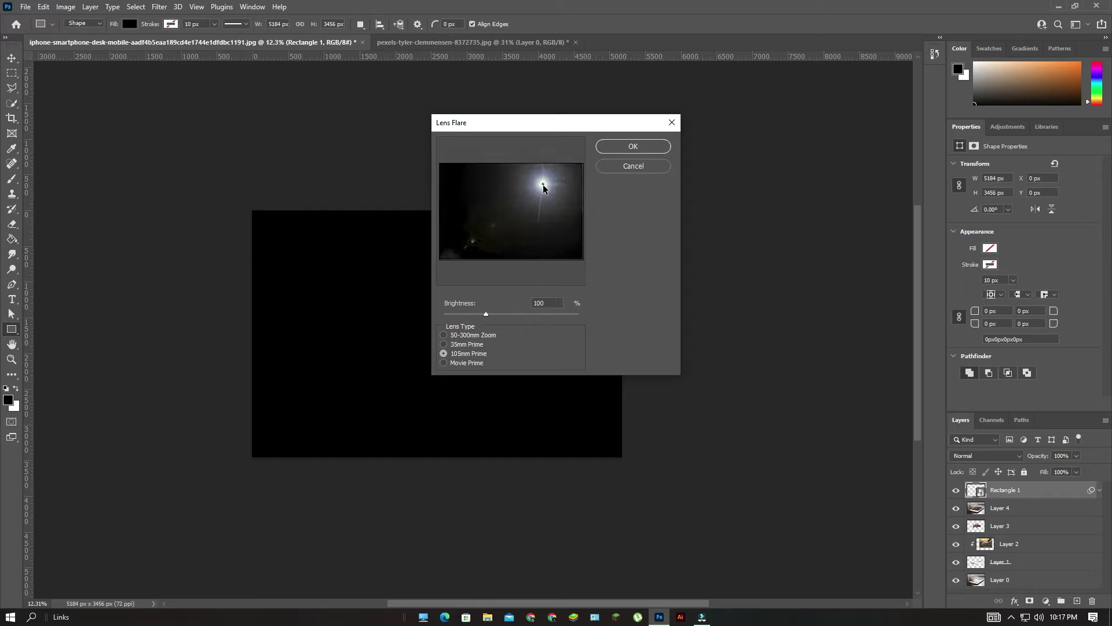
Apply the Lens Flare filter to Rectangle 1 at 91% brightness and set the layer's blend mode to Screen.
drag(486, 314, 483, 316)
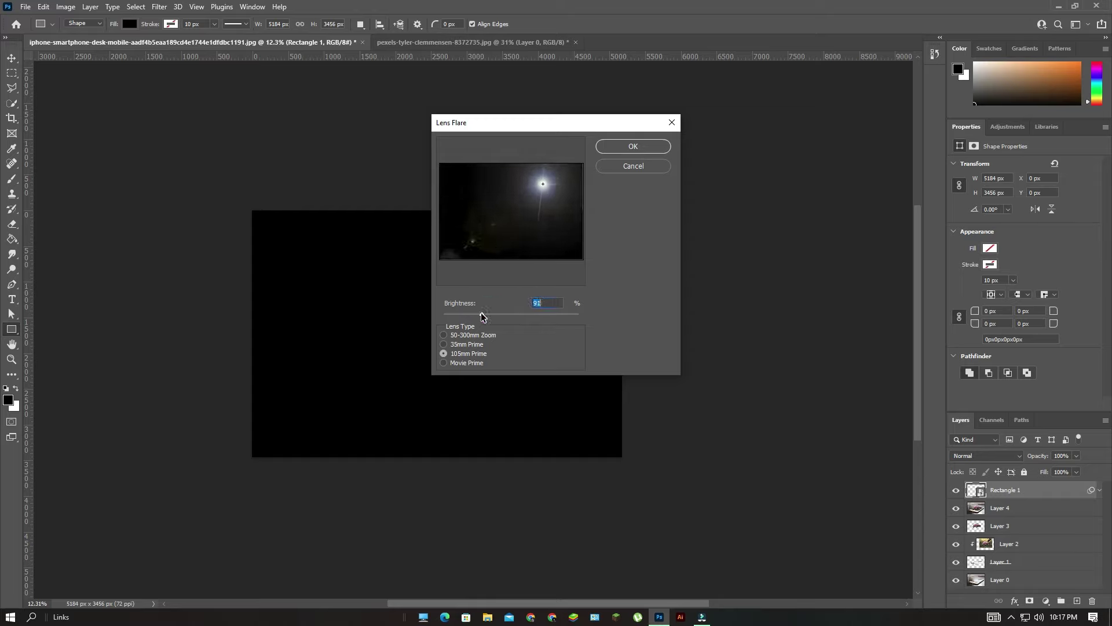
click(622, 146)
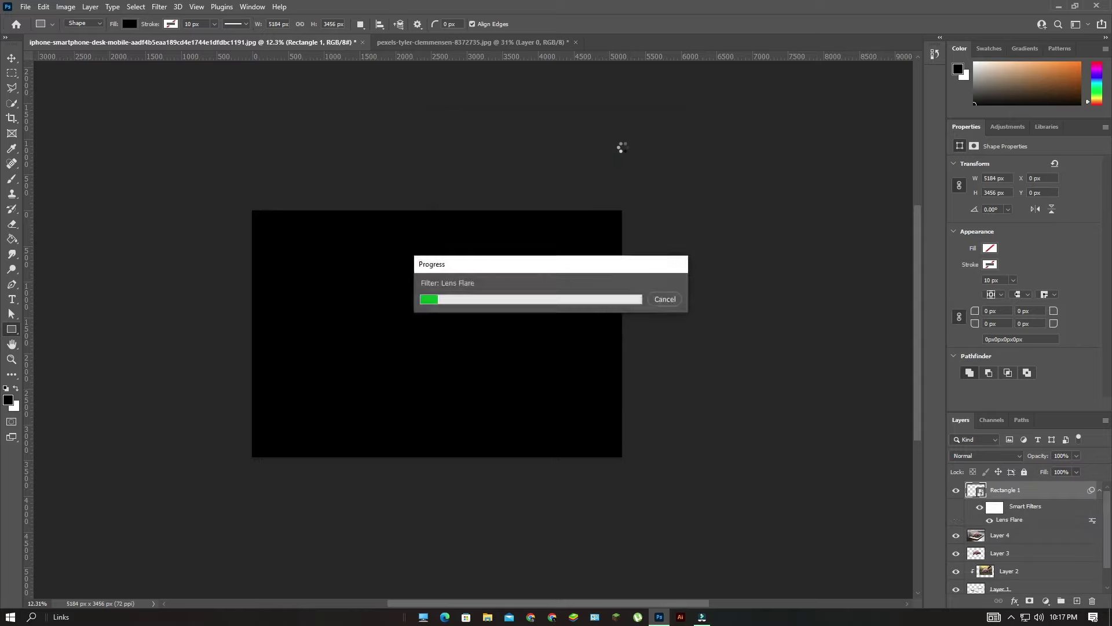
click(991, 457)
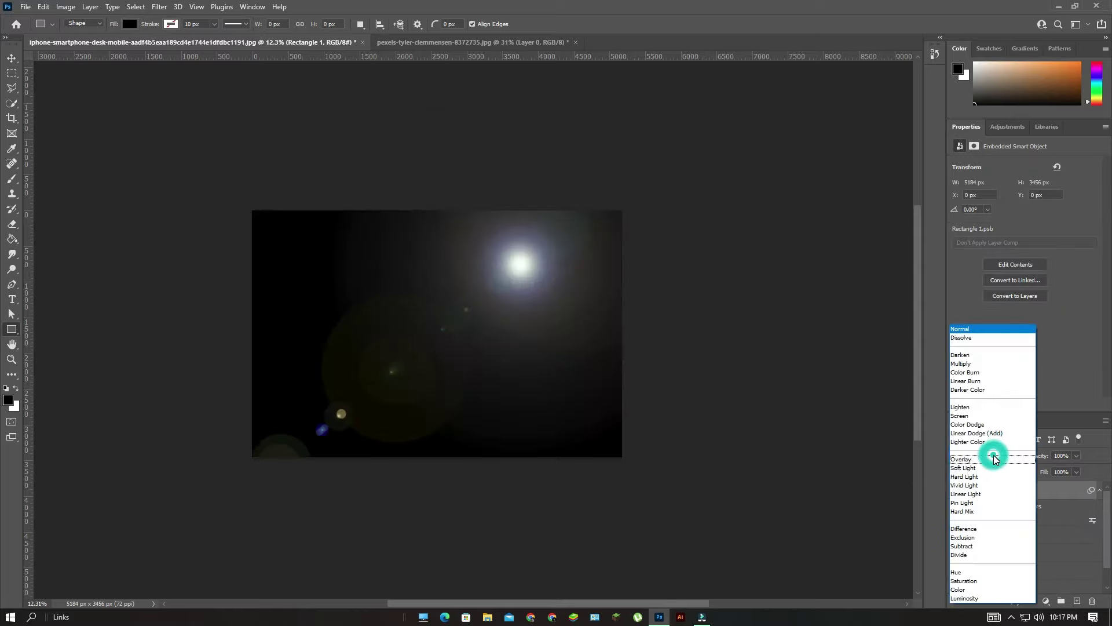
click(977, 417)
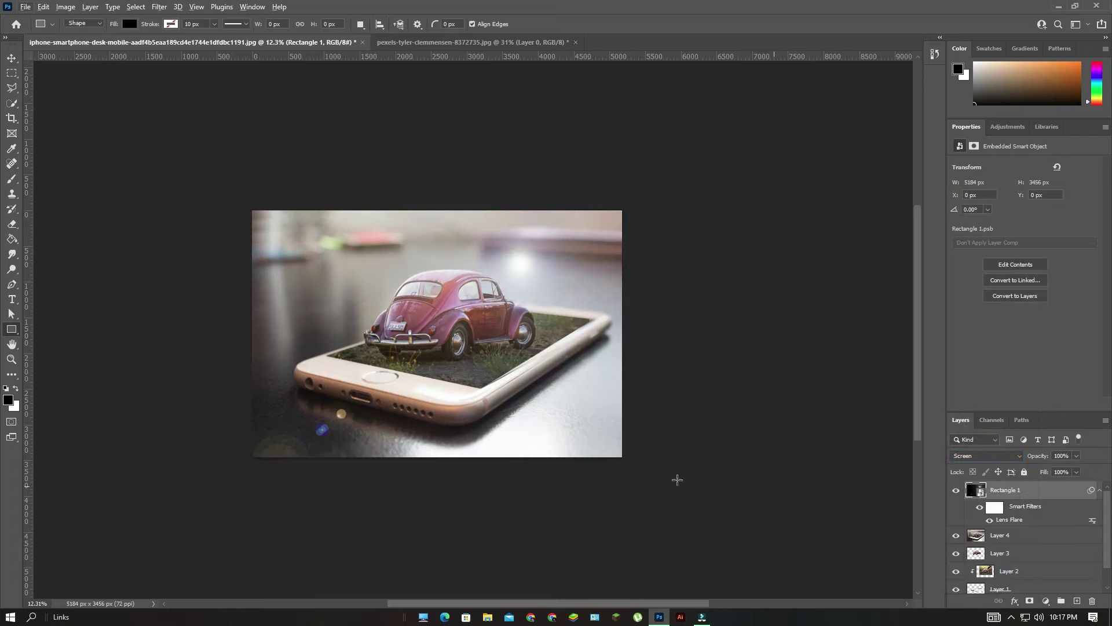
Move the lens flare on Rectangle 1 toward the photo's upper right and enlarge the layer to about 108%.
scroll(492, 323, up, 3)
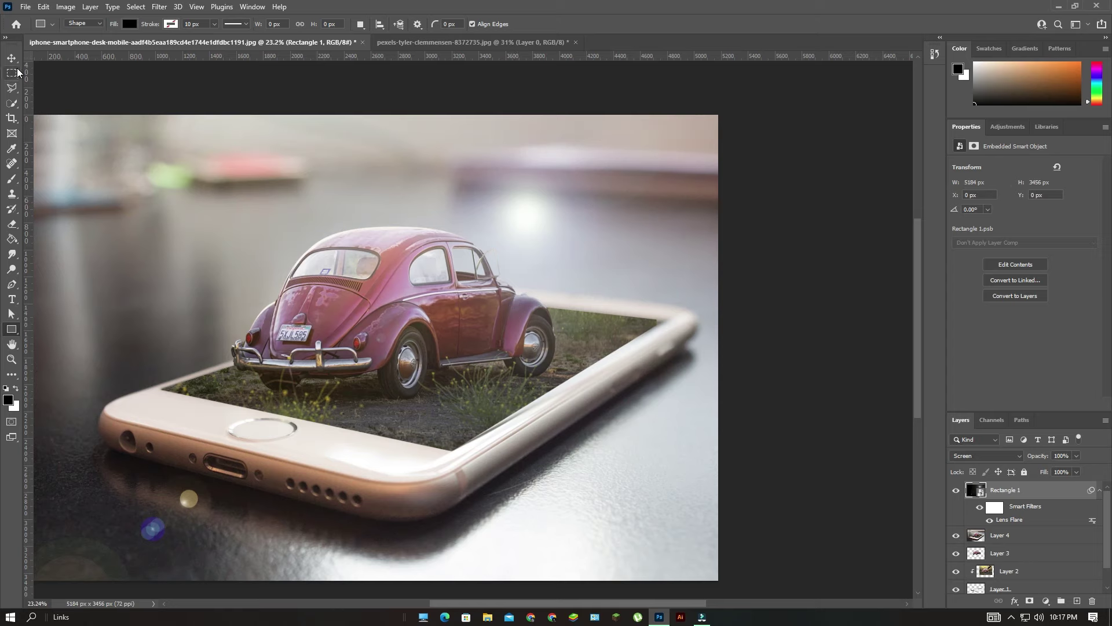
click(11, 58)
drag(524, 223, 608, 197)
scroll(616, 172, down, 3)
key(ctrl+t)
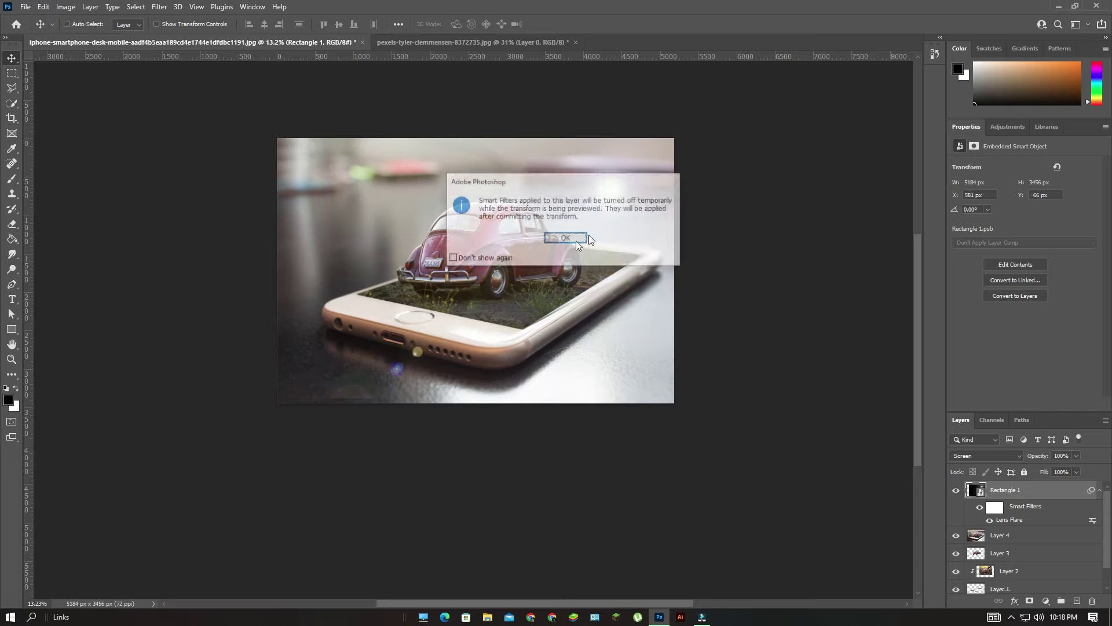
click(576, 241)
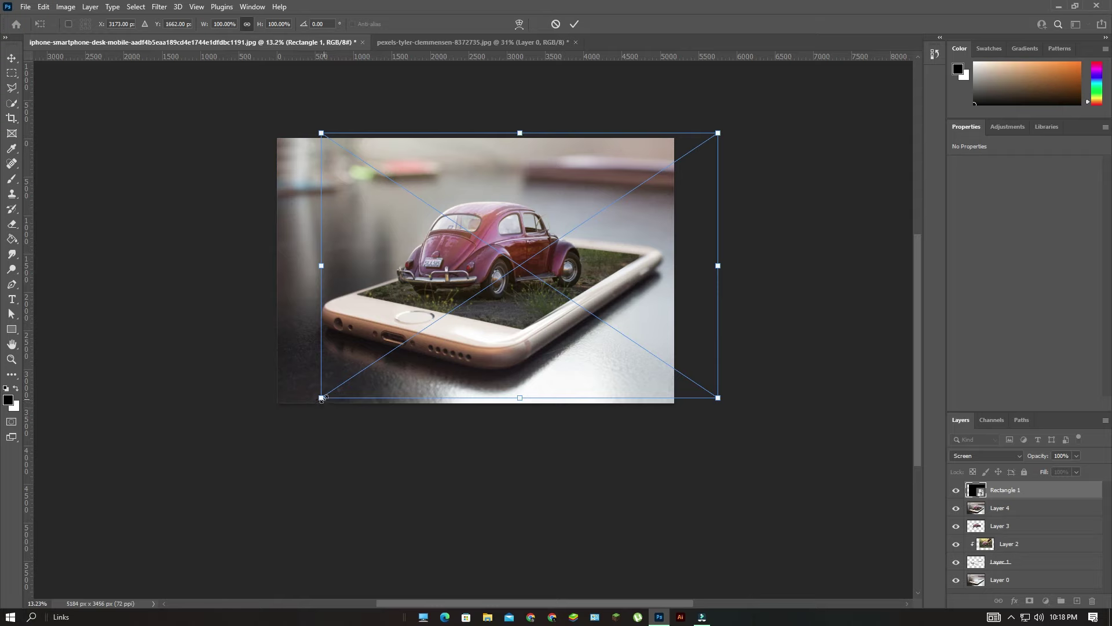
drag(322, 399, 295, 422)
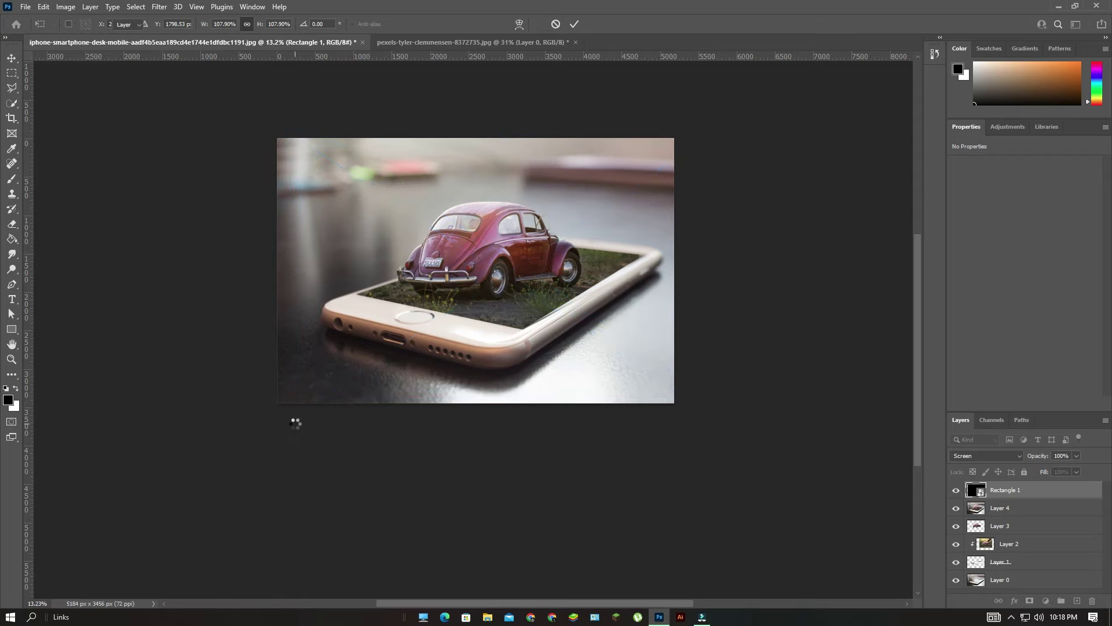
key(Return)
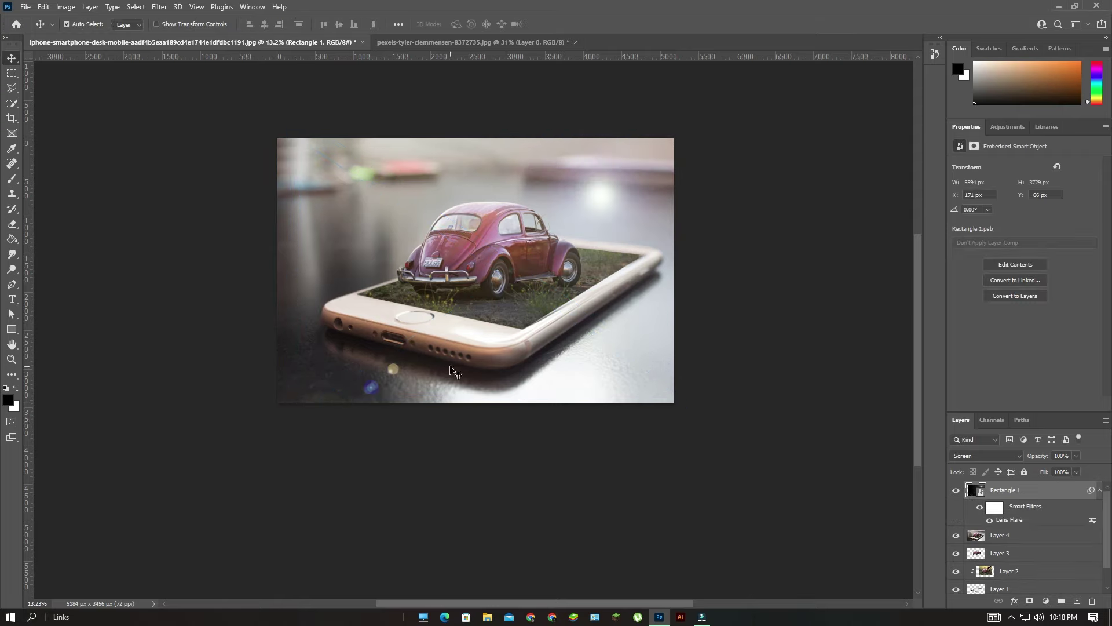
drag(613, 206, 609, 190)
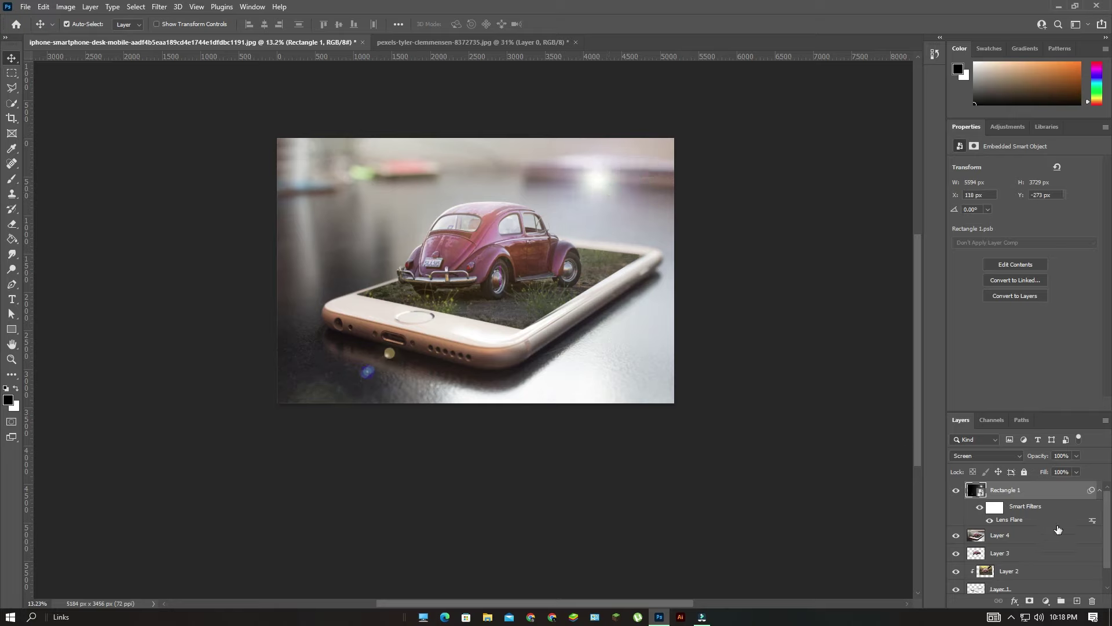
Add a Hue/Saturation adjustment layer with Colorize enabled and clip it to Rectangle 1.
click(1046, 600)
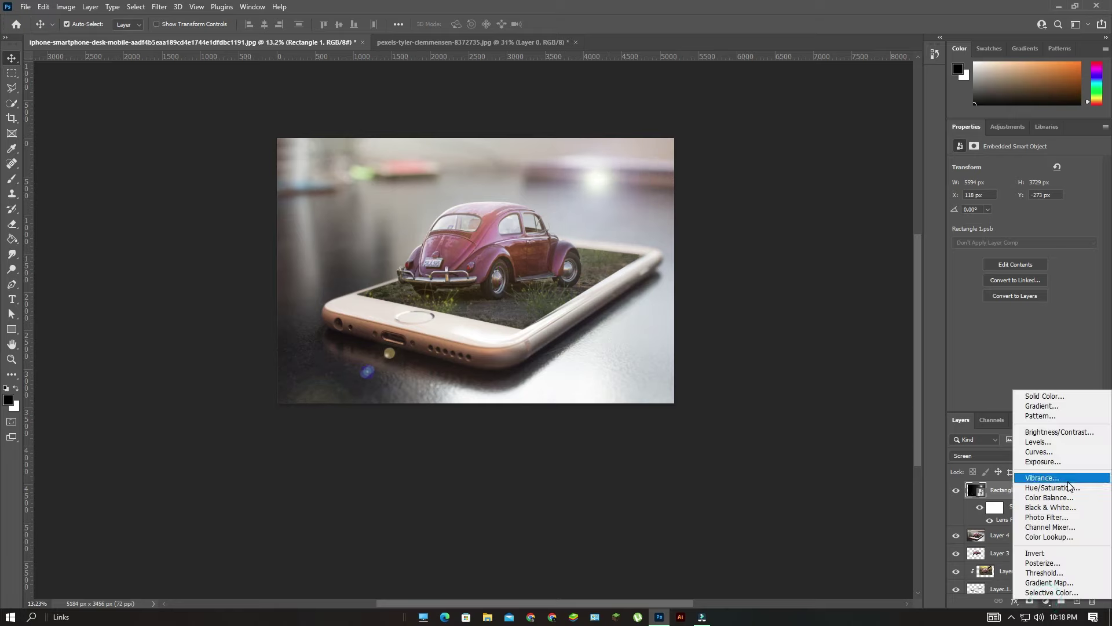
click(1052, 487)
click(1013, 270)
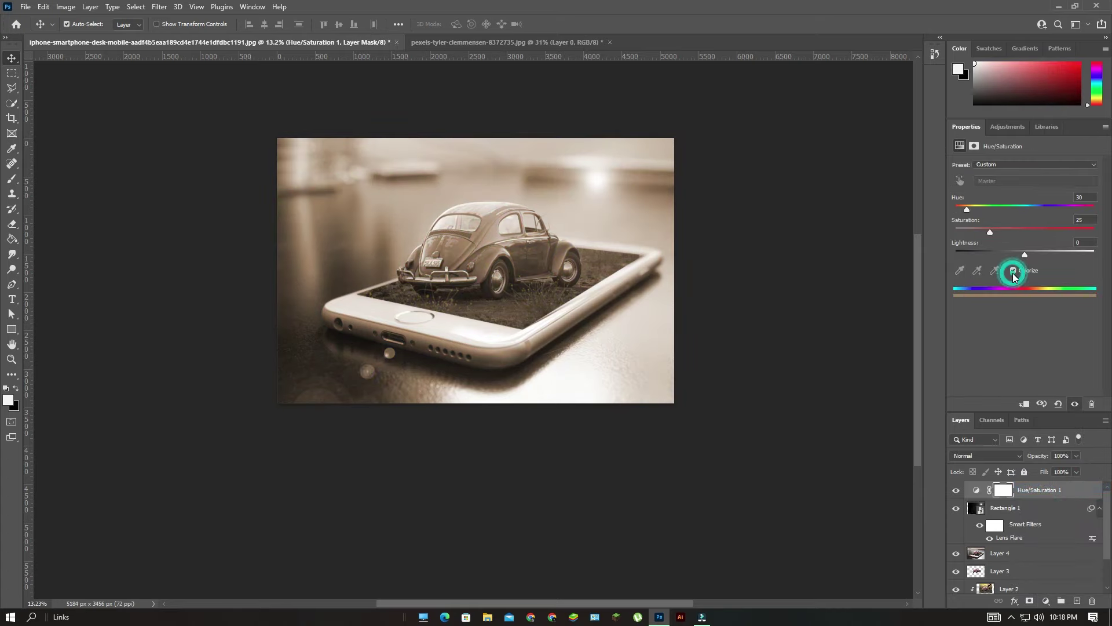
right_click(1077, 492)
click(989, 223)
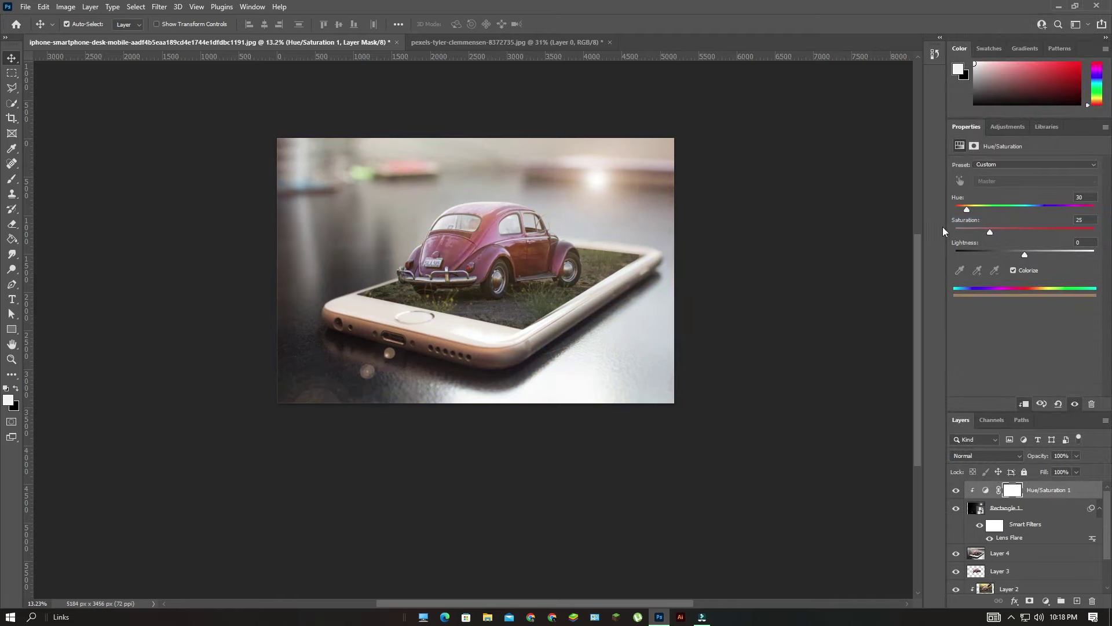
Tint the flare golden yellow by setting the Hue/Saturation layer to hue 44 and saturation 48.
drag(991, 231, 1021, 231)
drag(968, 207, 1074, 209)
key(ctrl+z)
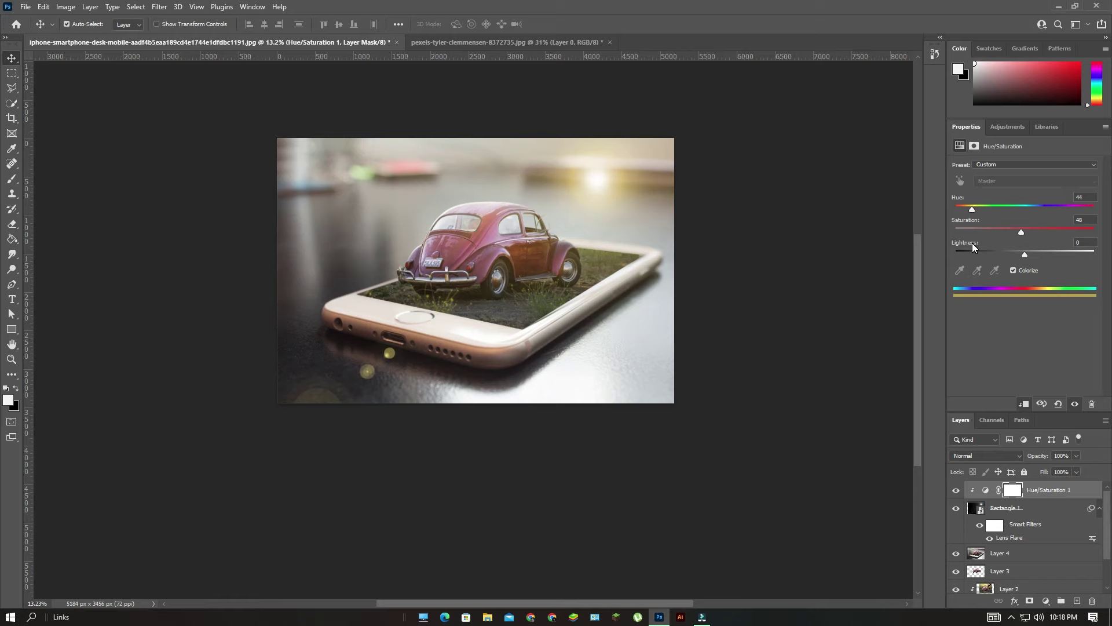
Shift the Rectangle 1 flare slightly up and to the right over the blurred backdrop.
scroll(614, 269, up, 3)
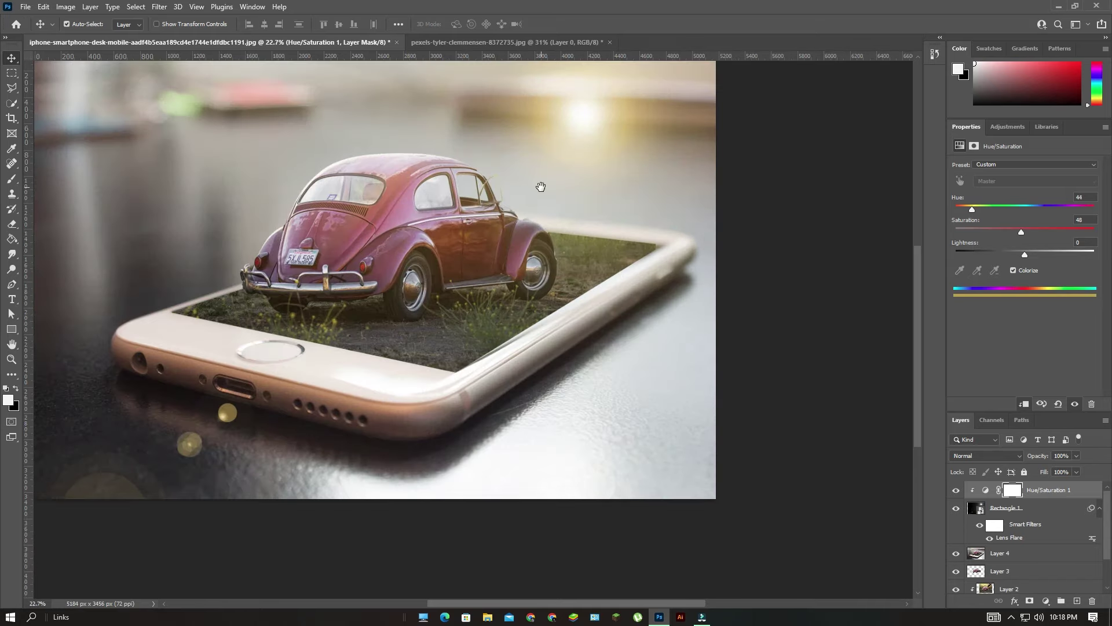
drag(539, 186, 581, 307)
scroll(582, 307, down, 1)
drag(628, 249, 640, 236)
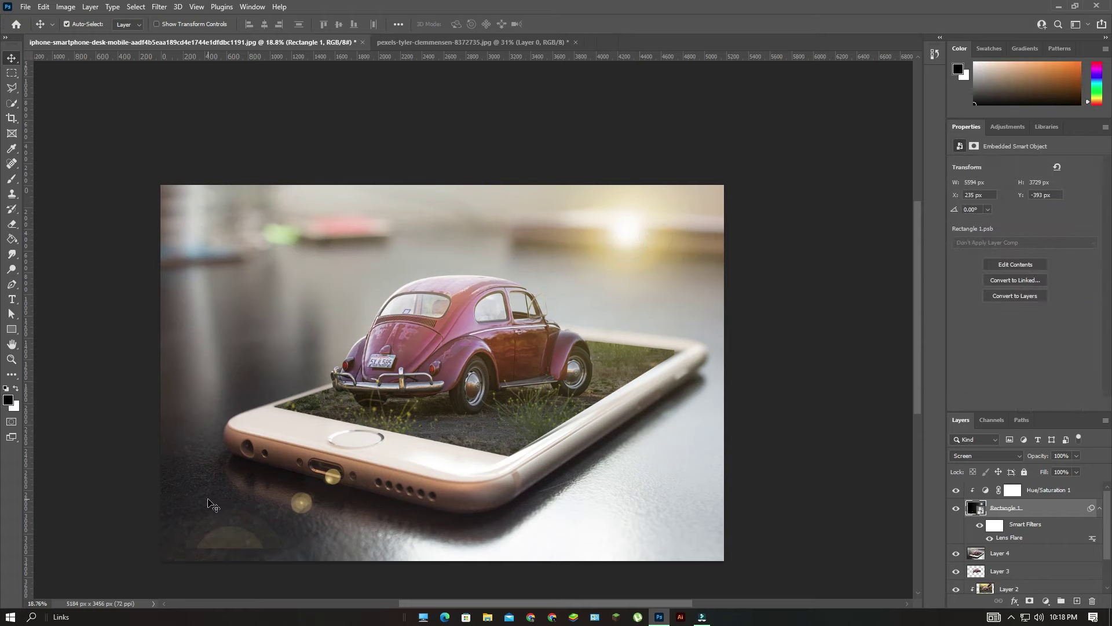
Rasterize Rectangle 1 and erase its stray flare circles around the phone's lower-left end with a large eraser.
click(11, 223)
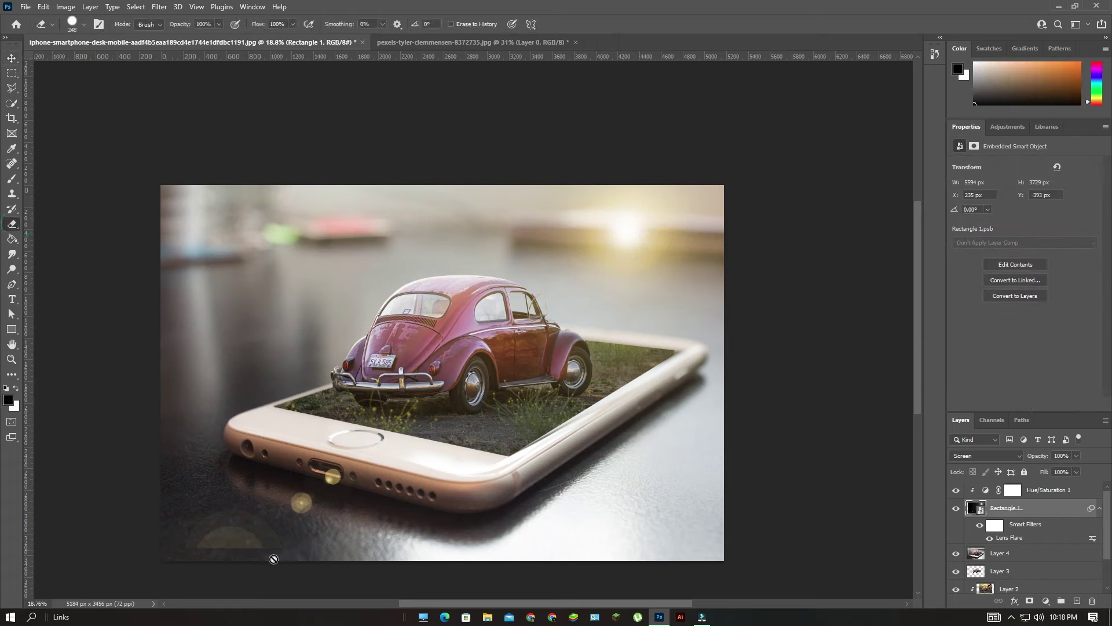
right_click(1041, 509)
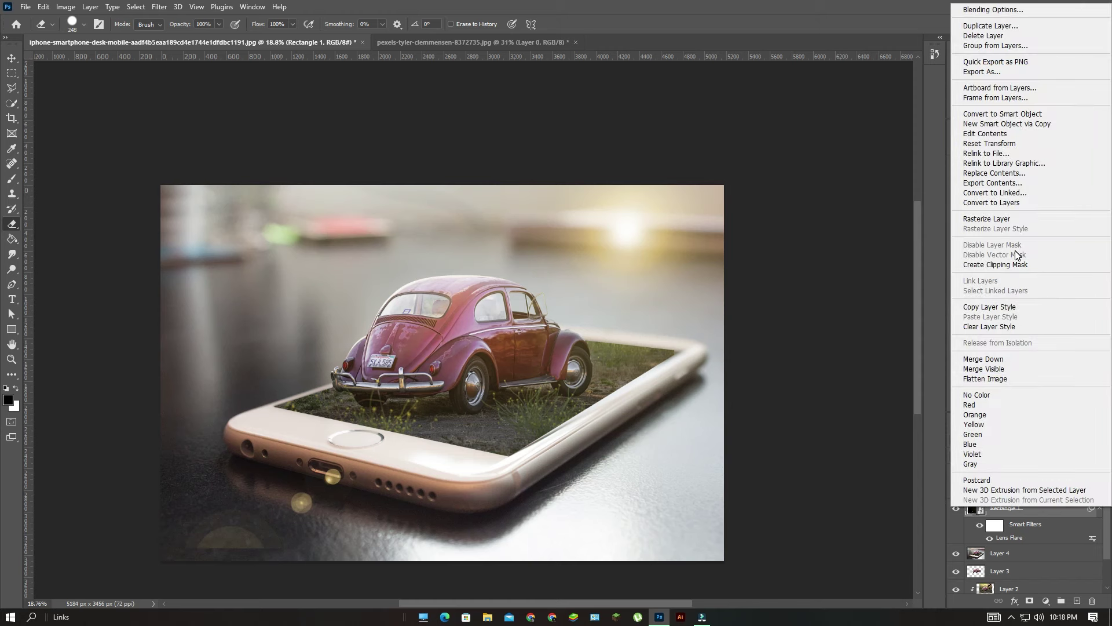
click(988, 219)
drag(246, 537, 187, 559)
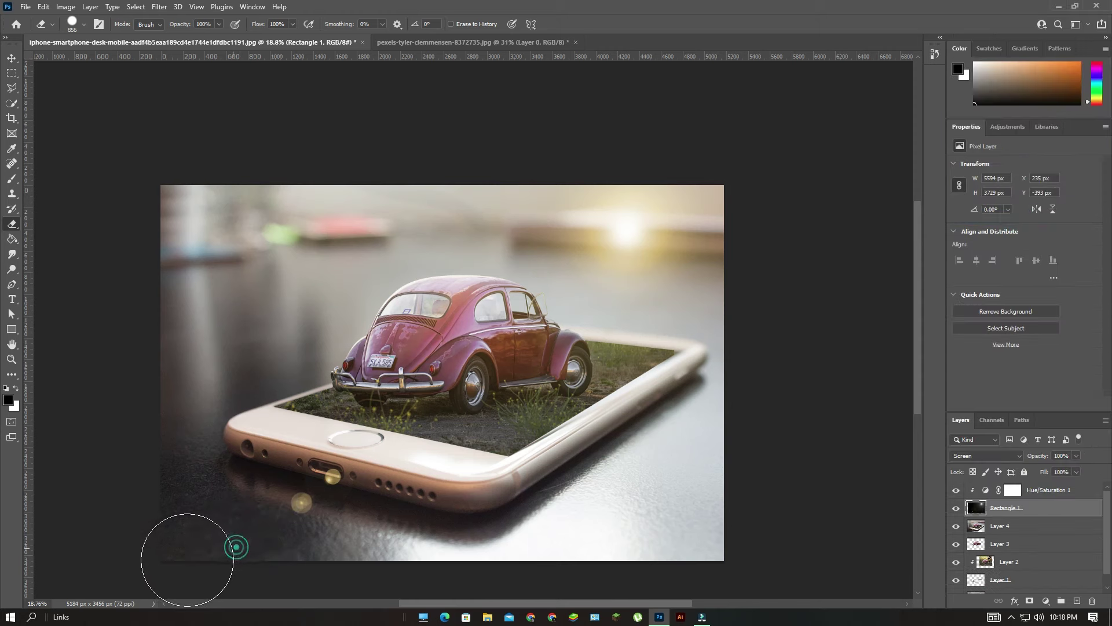
scroll(238, 550, down, 3)
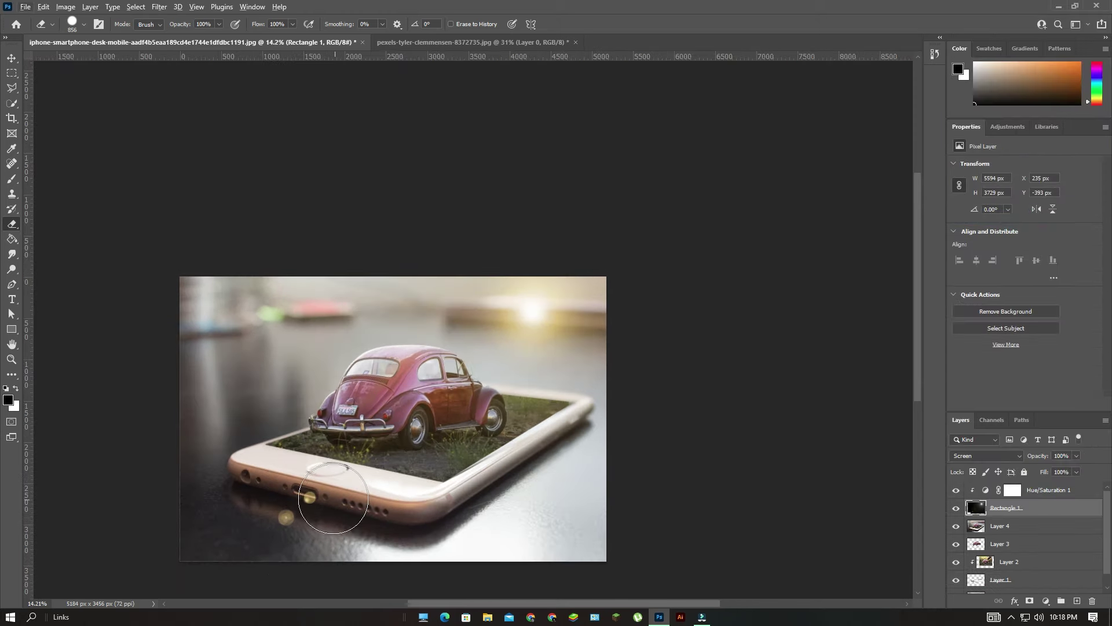
scroll(287, 584, down, 1)
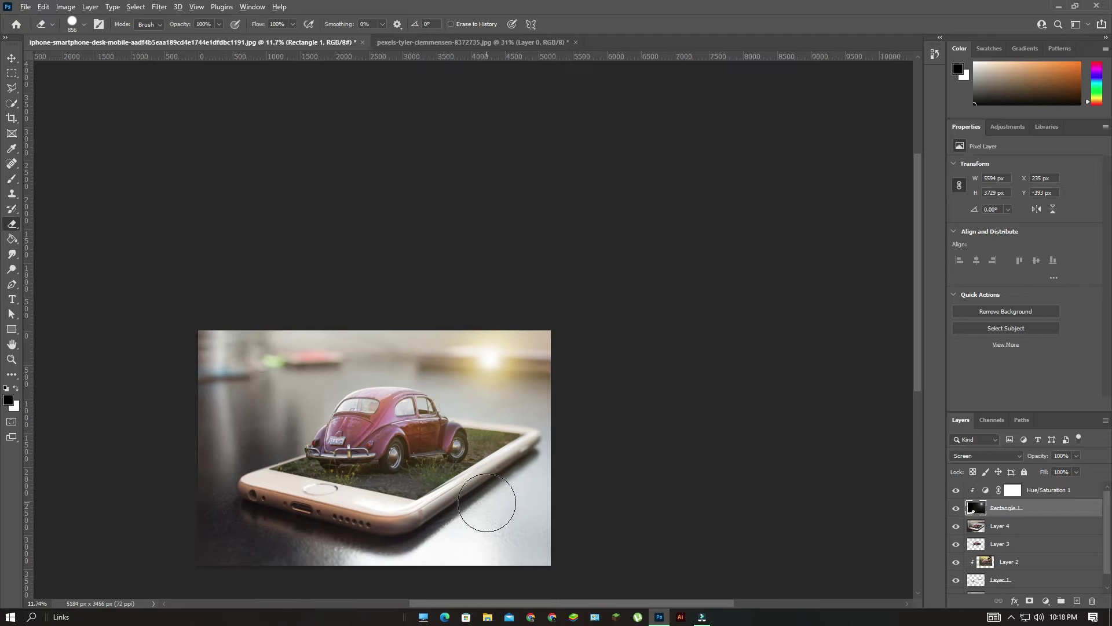
scroll(486, 503, down, 1)
scroll(490, 504, up, 2)
scroll(489, 504, down, 2)
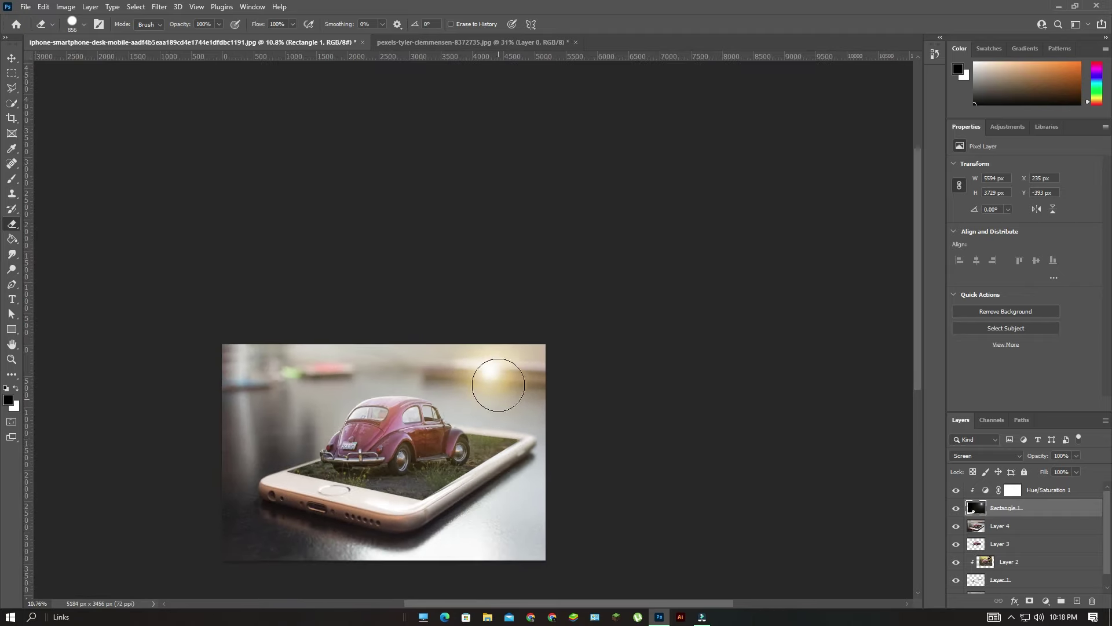
Try duplicating the Rectangle 1 flare with an offset up and to the right, and undo the copy.
key(v)
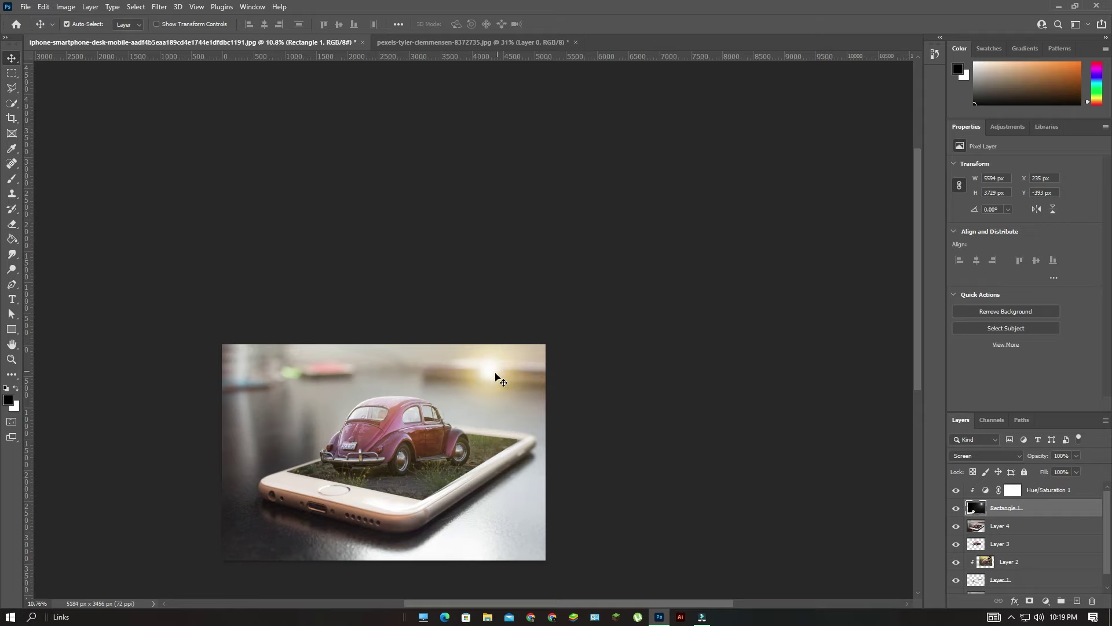
alt+drag(458, 437, 467, 410)
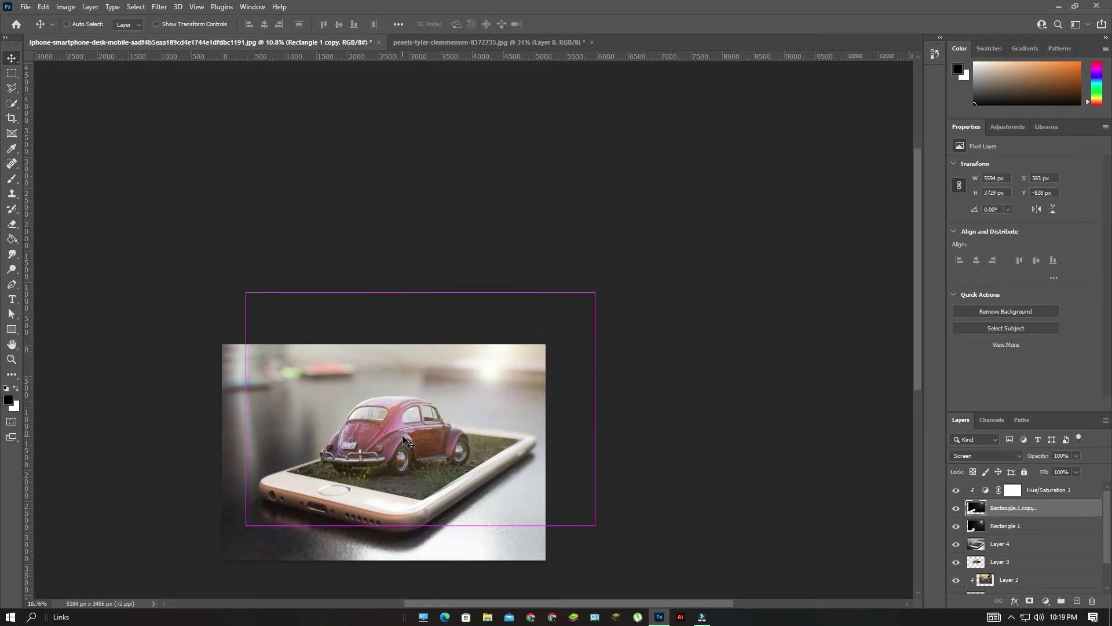
key(ctrl+z)
Enlarge the Rectangle 1 flare to about 6765 × 4510 px and reposition its glow in the backdrop's upper right.
scroll(497, 396, up, 2)
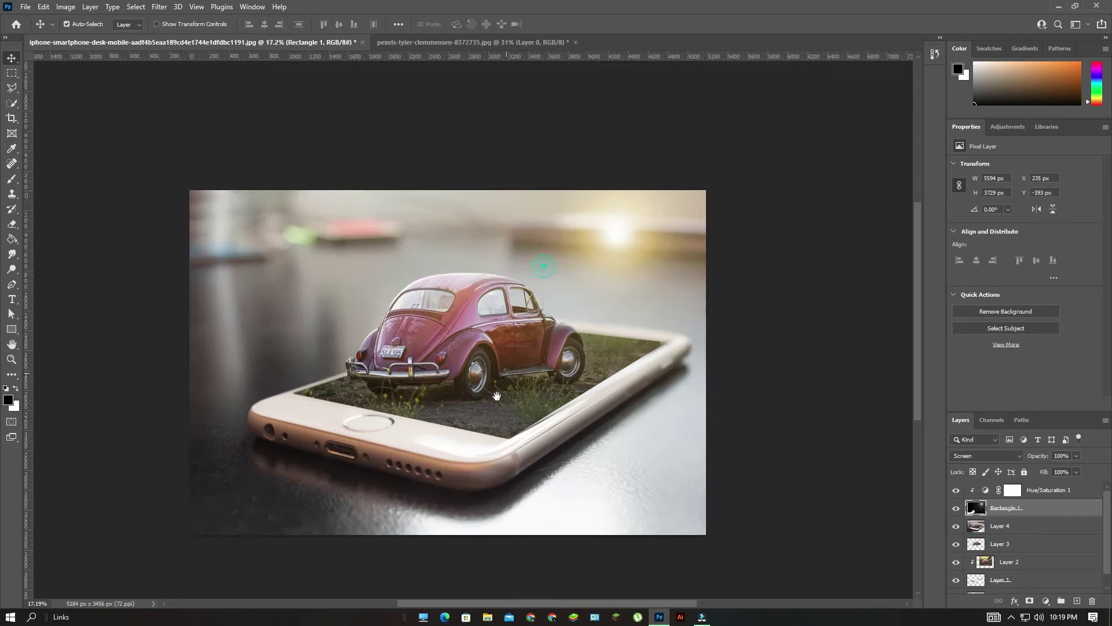
drag(497, 396, 487, 419)
drag(616, 270, 624, 283)
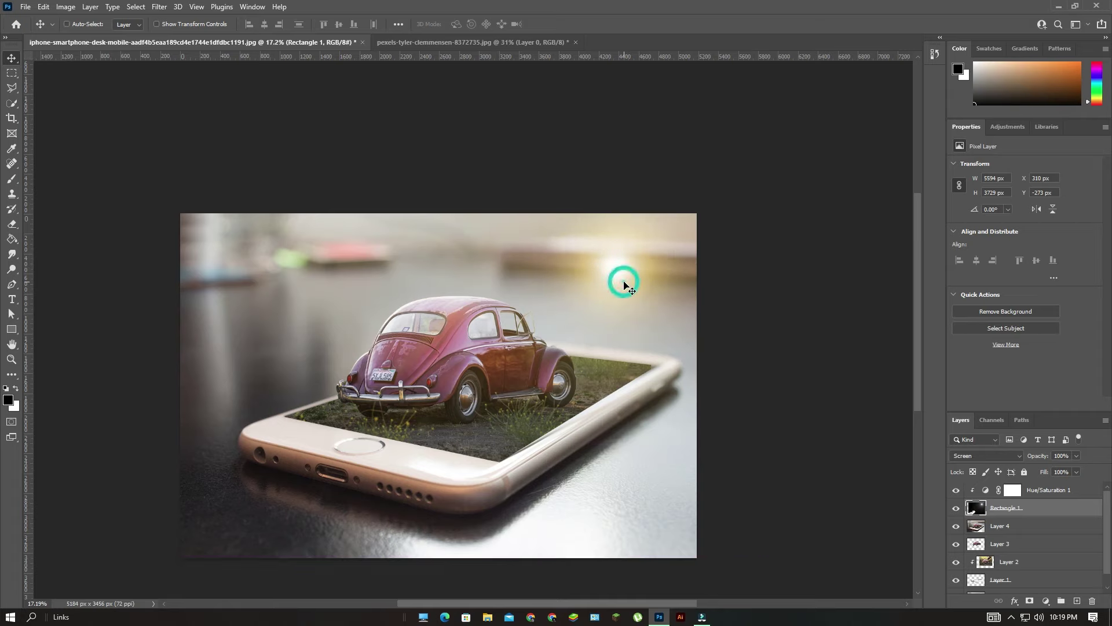
key(ctrl+t)
drag(205, 562, 94, 596)
drag(604, 259, 644, 231)
key(Return)
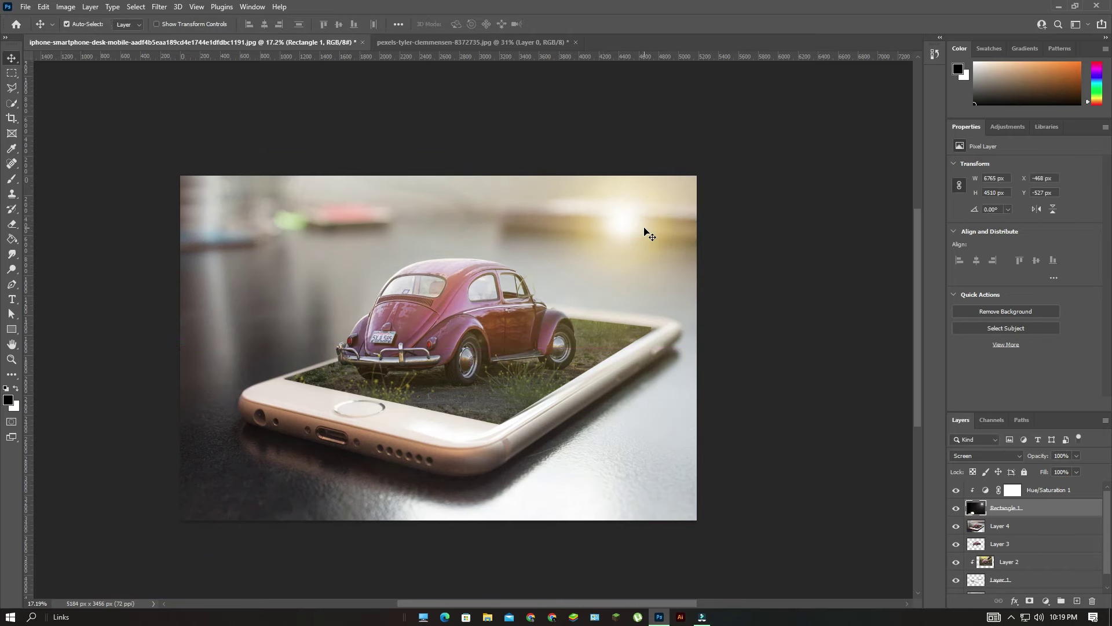
scroll(644, 227, down, 2)
scroll(645, 227, up, 2)
Stamp all visible layers into a new merged layer above Hue/Saturation 1.
click(1061, 484)
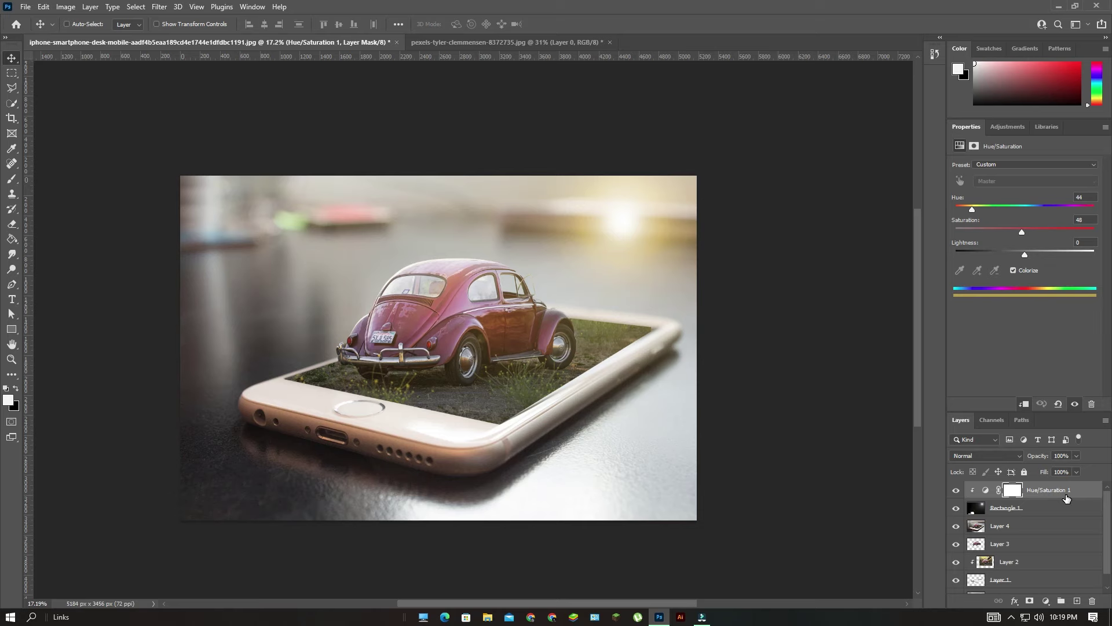
key(ctrl+alt+shift+e)
Try a warmer temperature and a slightly greener tint on Layer 5 in the Camera Raw Filter, and discard the changes.
click(161, 10)
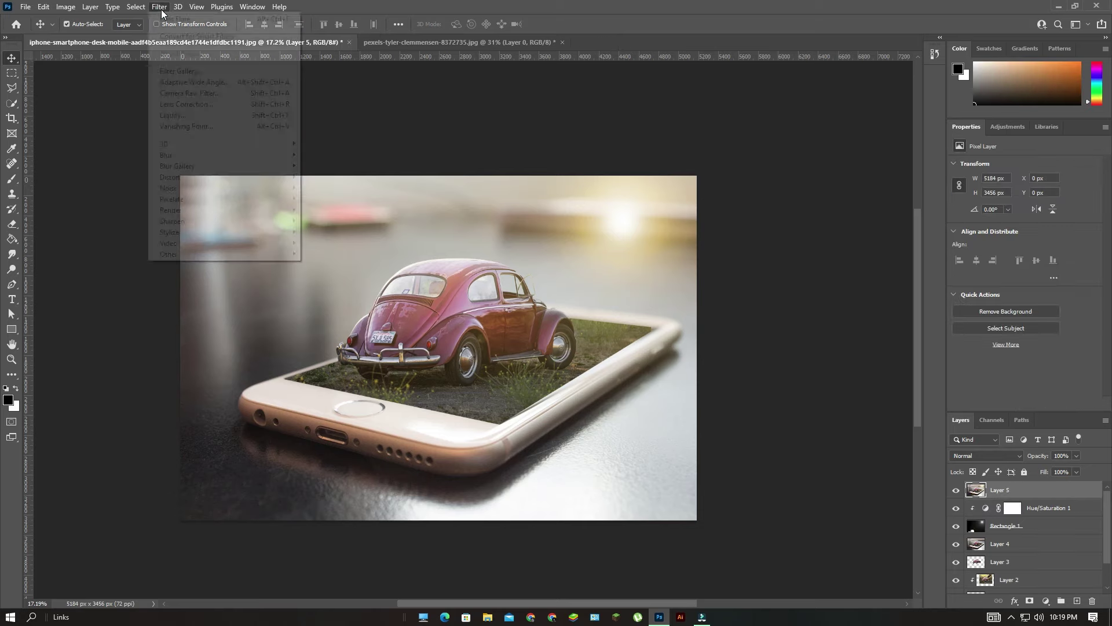
click(199, 92)
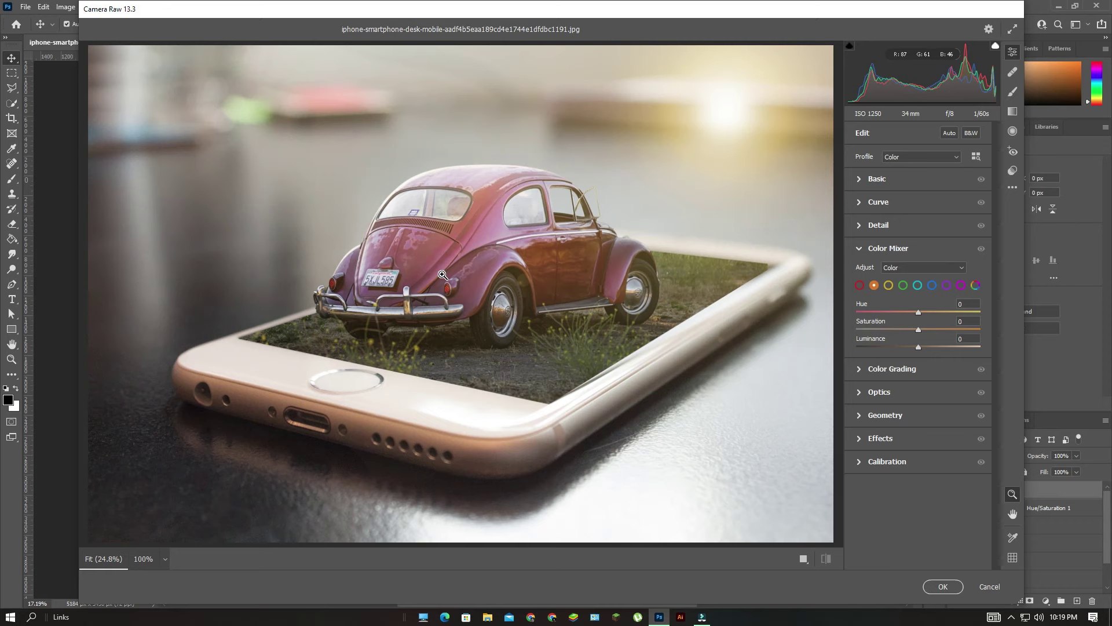
scroll(442, 275, down, 2)
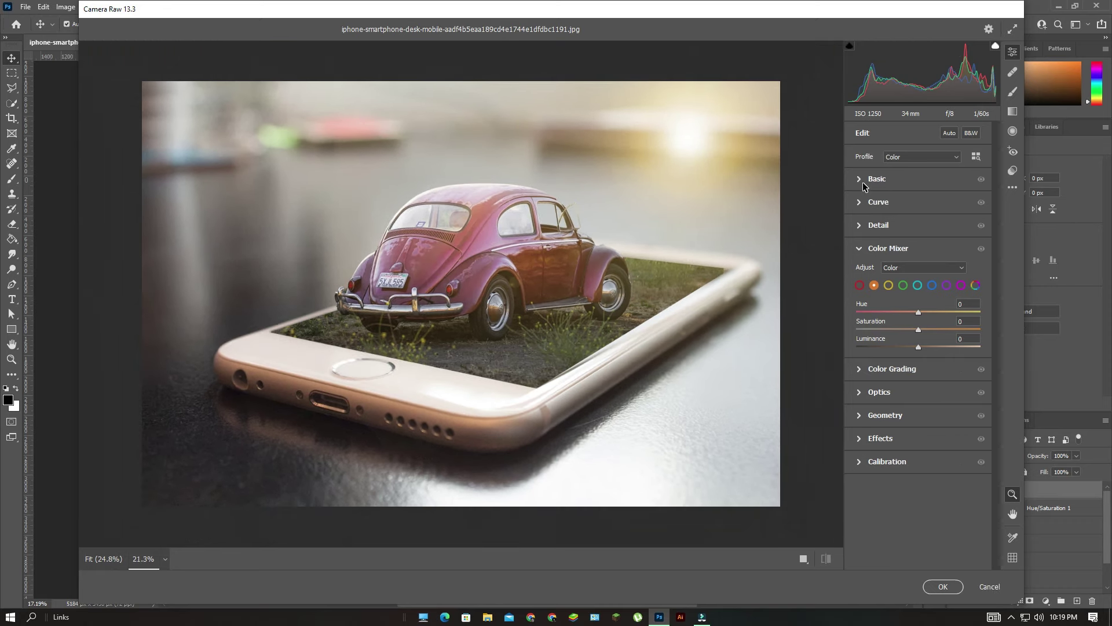
click(863, 184)
drag(919, 224, 929, 223)
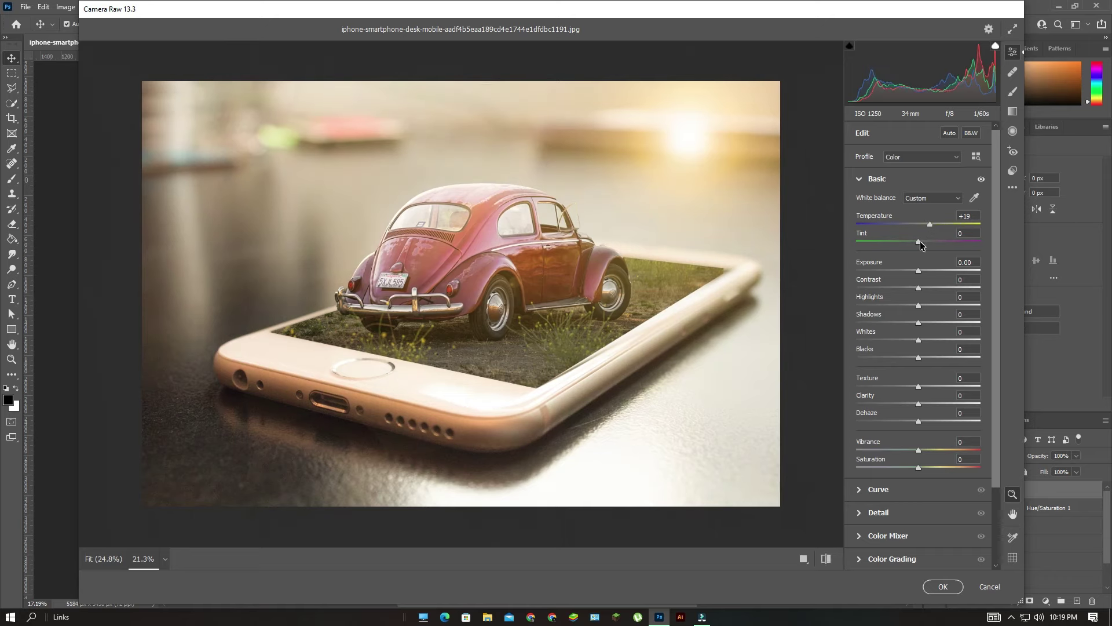
drag(919, 241, 912, 242)
click(988, 586)
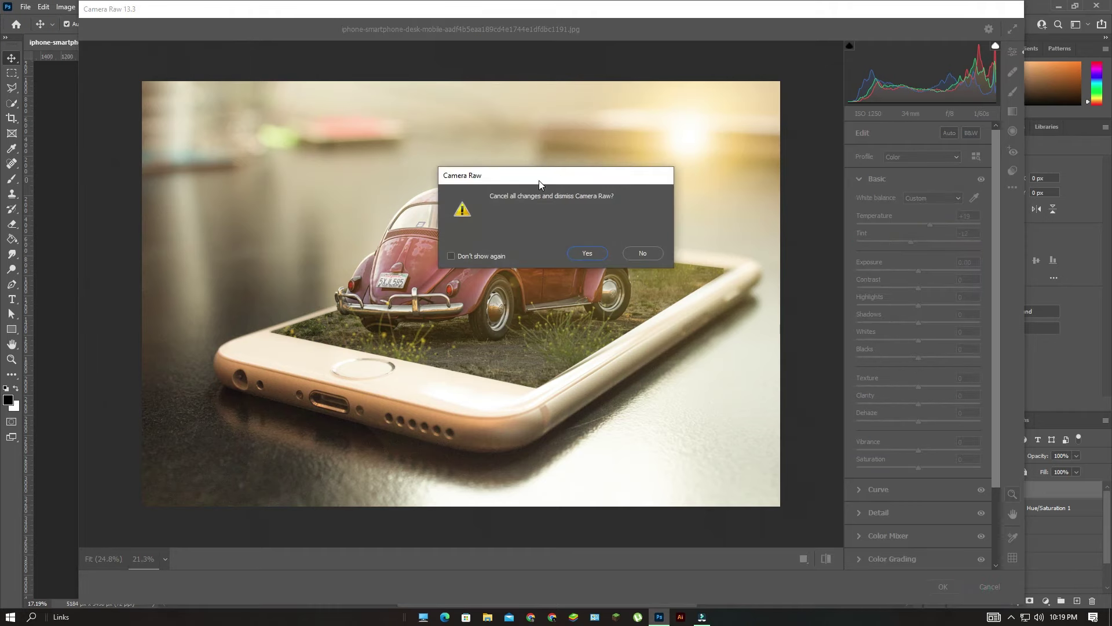
click(588, 255)
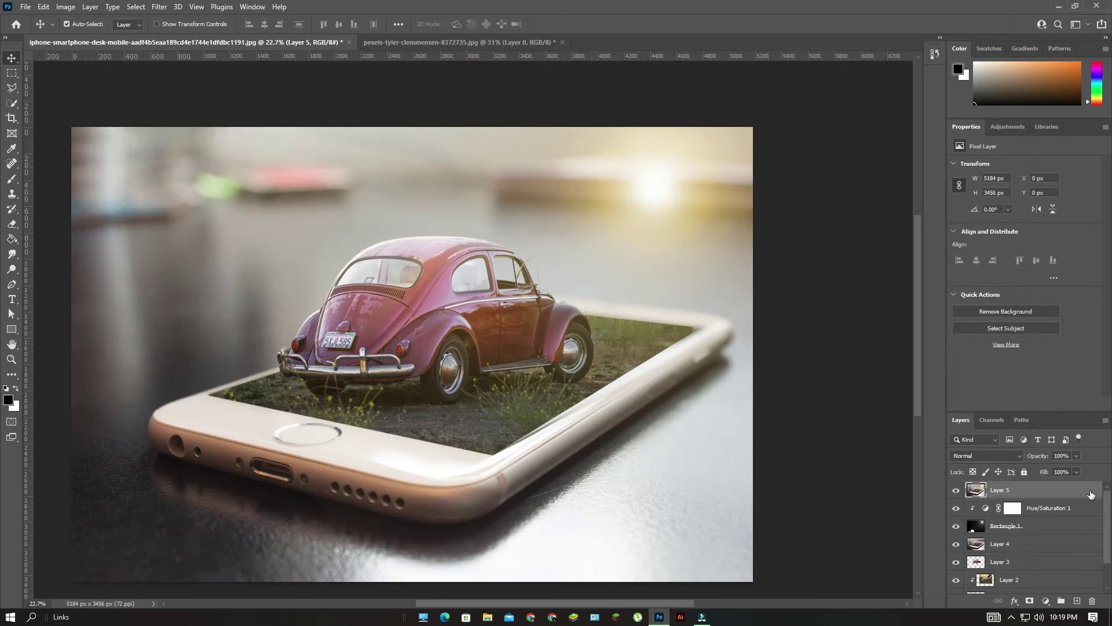
Hide Layer 5 and test a lower opacity on Hue/Saturation 1, ending at 100%.
click(955, 492)
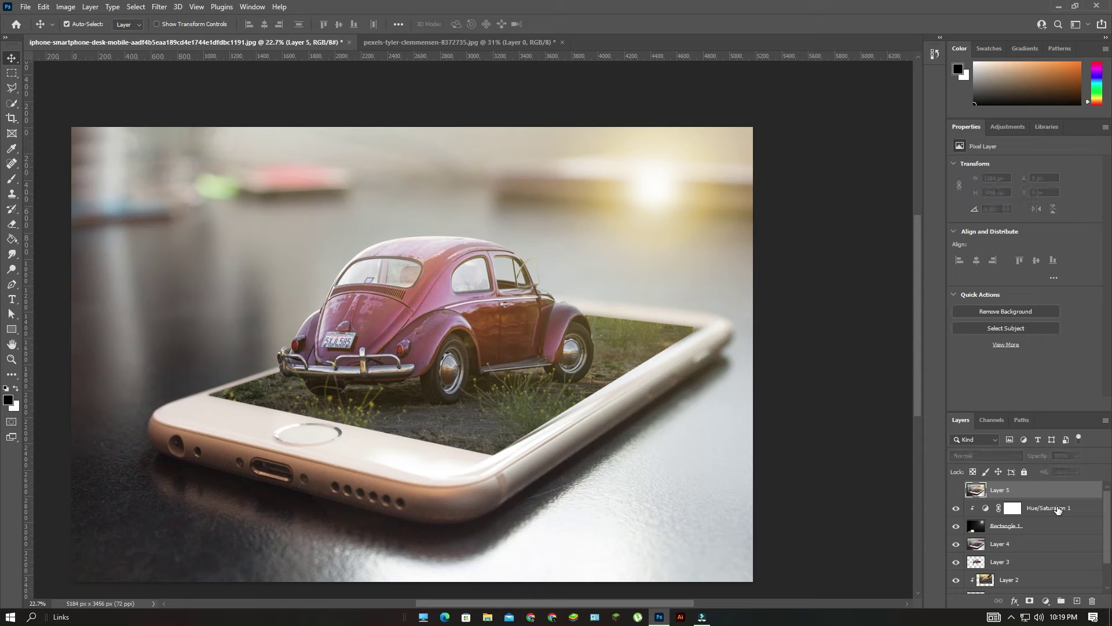
click(1055, 508)
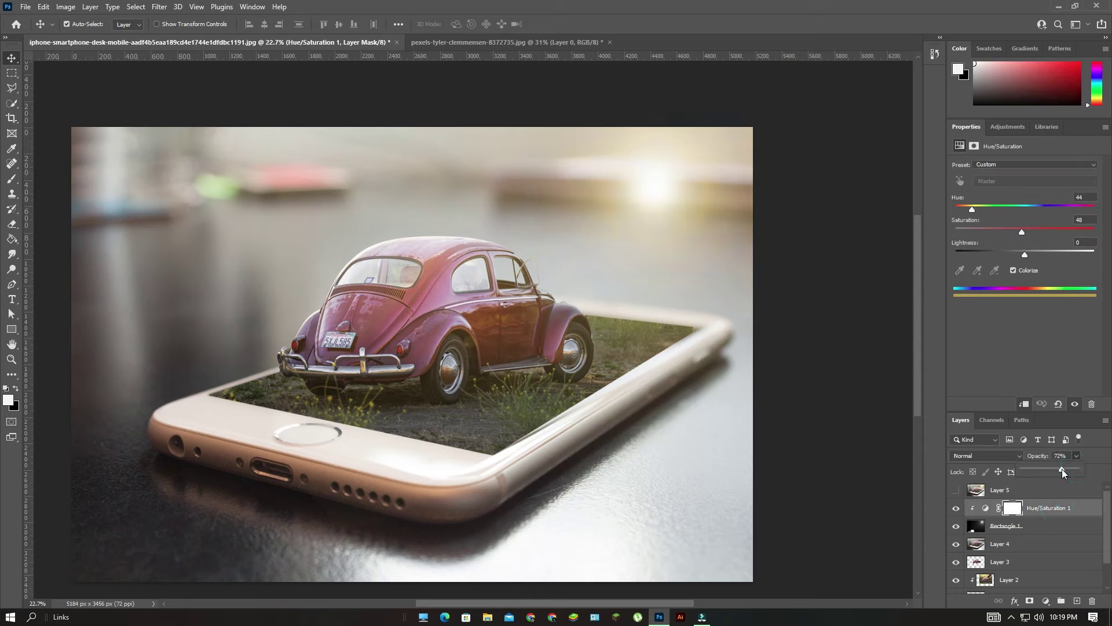
drag(1071, 471, 1094, 473)
Apply a Gaussian Blur with a 40.1-pixel radius to the Hue/Saturation 1 layer mask.
click(160, 7)
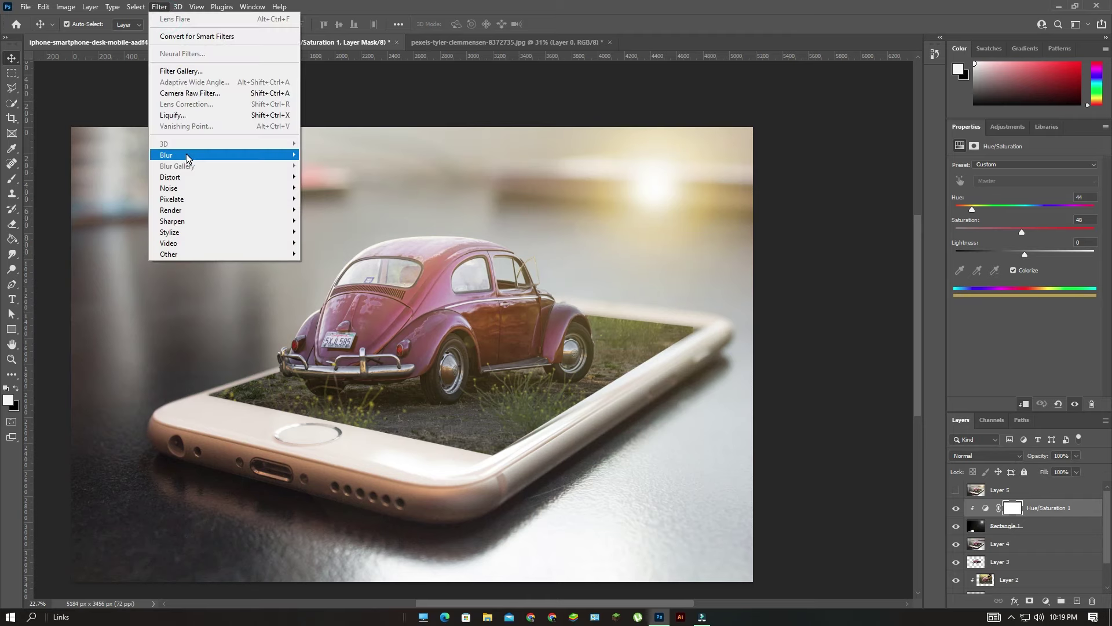
mouse_move(185, 152)
click(342, 199)
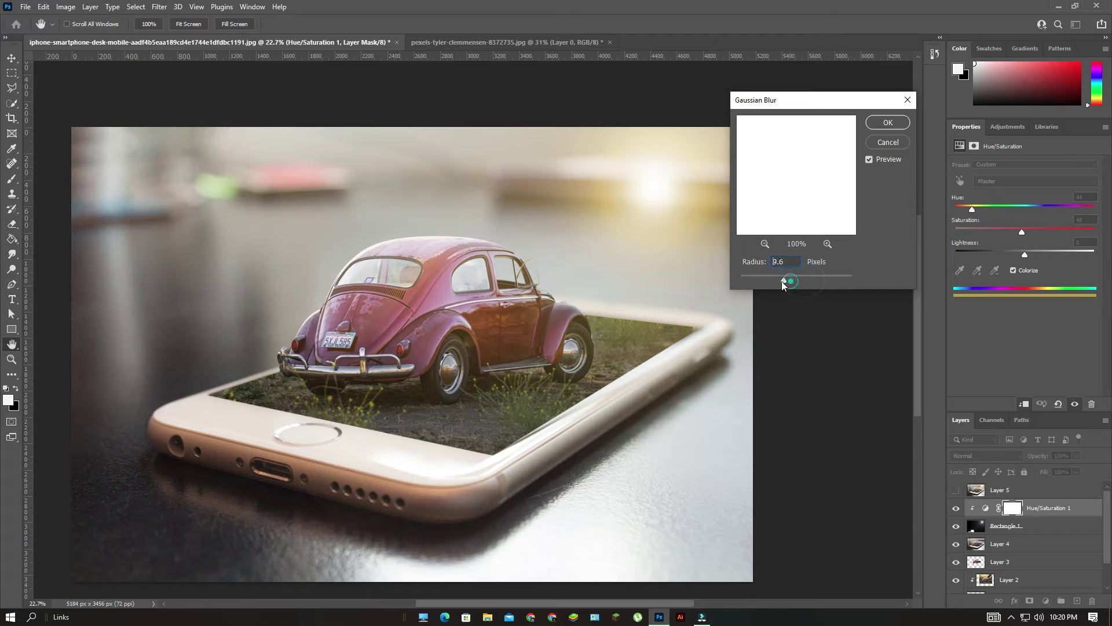
mouse_move(780, 280)
mouse_down()
mouse_move(759, 282)
mouse_move(798, 279)
mouse_up()
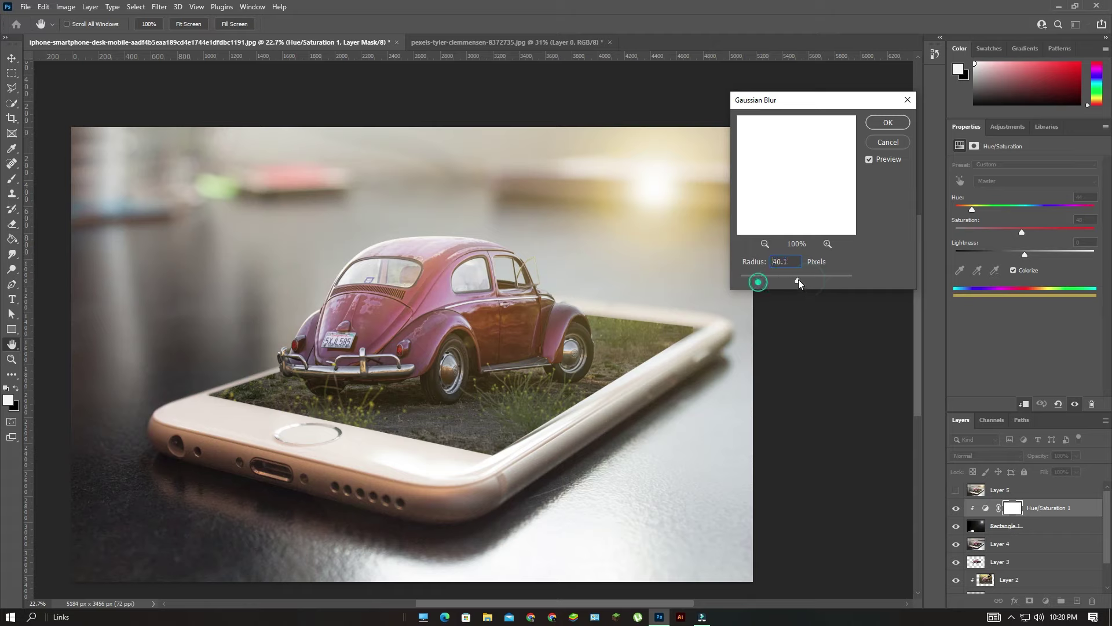
click(888, 122)
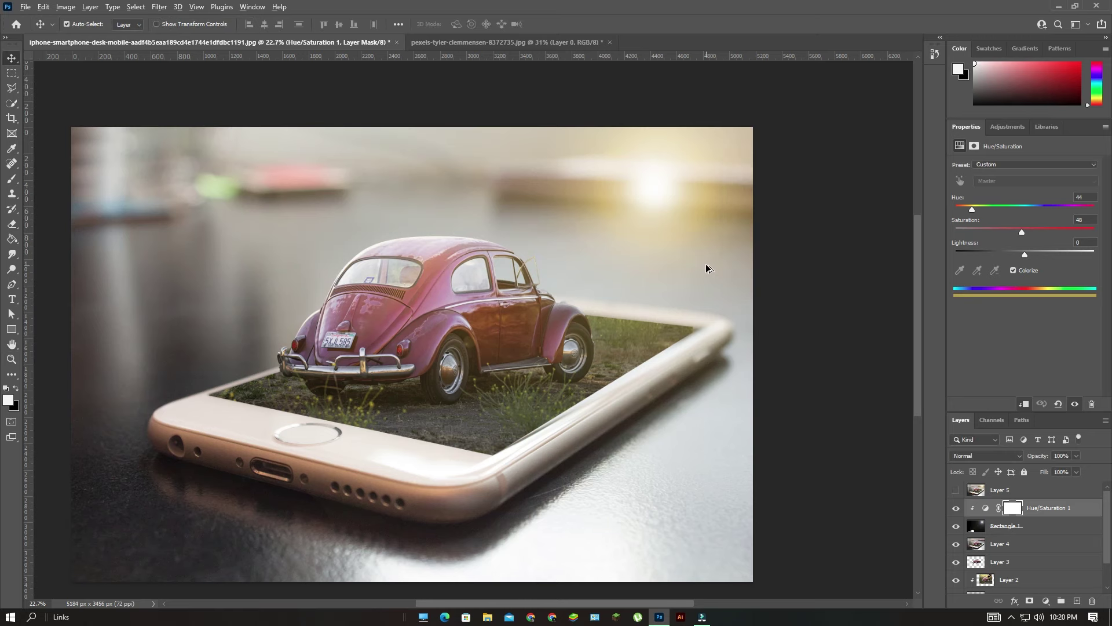
Delete the hidden Layer 5 and bring it back as a visible layer at the top of the stack.
scroll(706, 268, down, 1)
click(1037, 493)
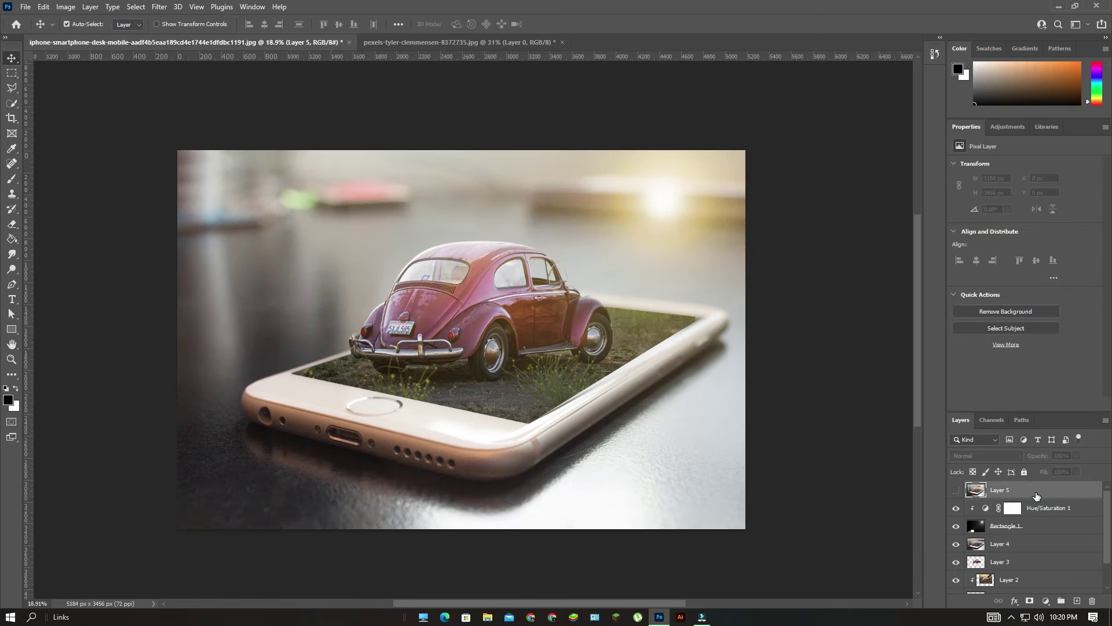
key(Delete)
key(ctrl+z)
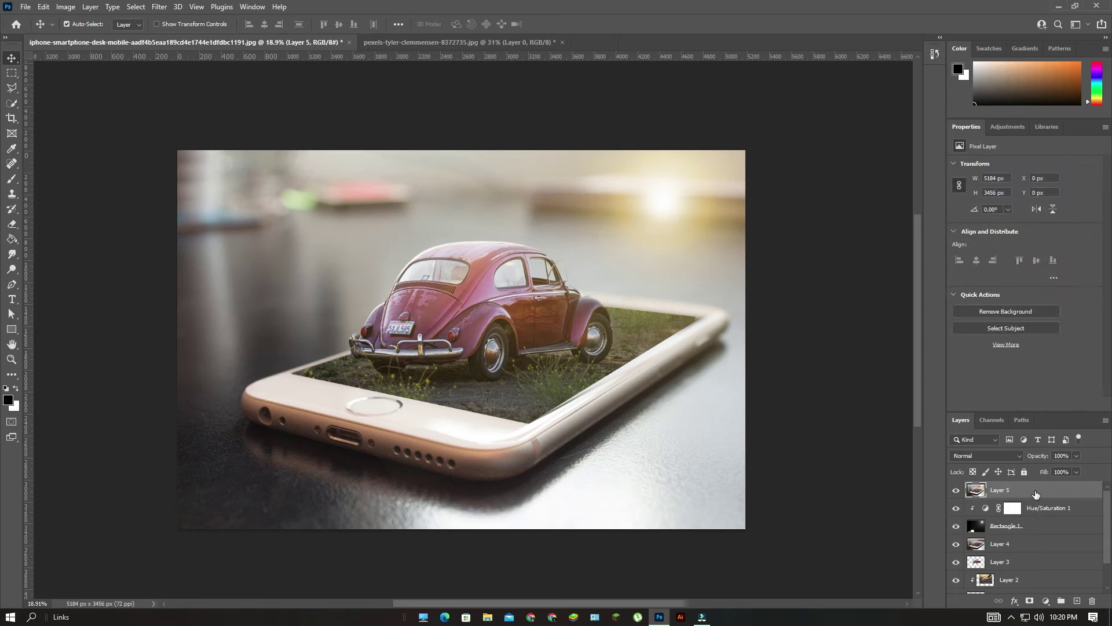
In the Camera Raw Filter for Layer 5, set temperature to +19, tint to +12 and exposure to -0.30.
click(159, 7)
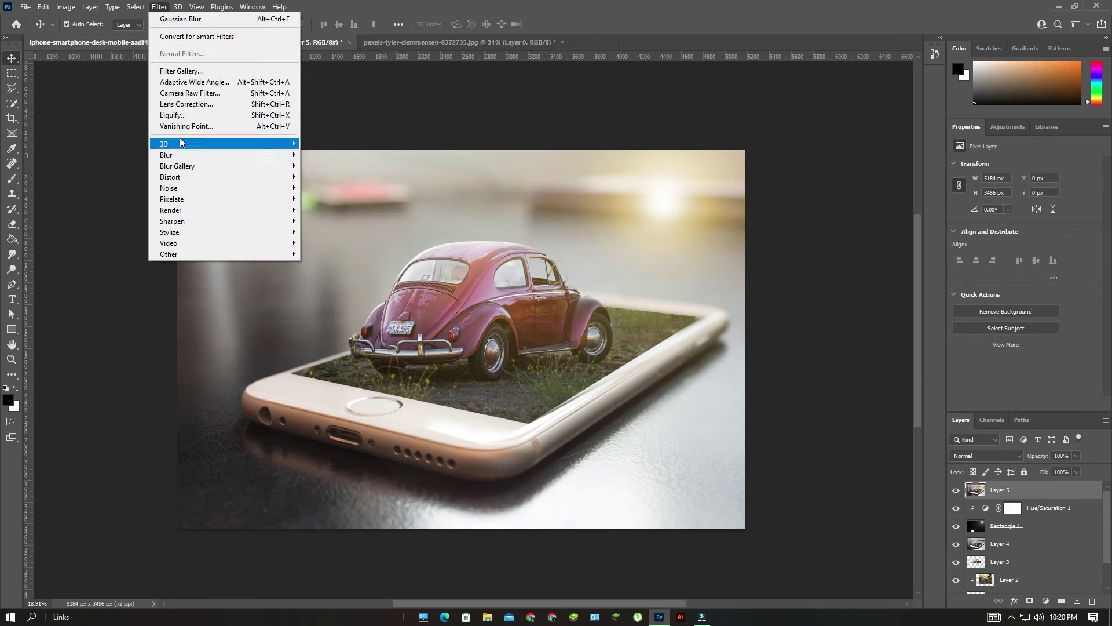
click(183, 91)
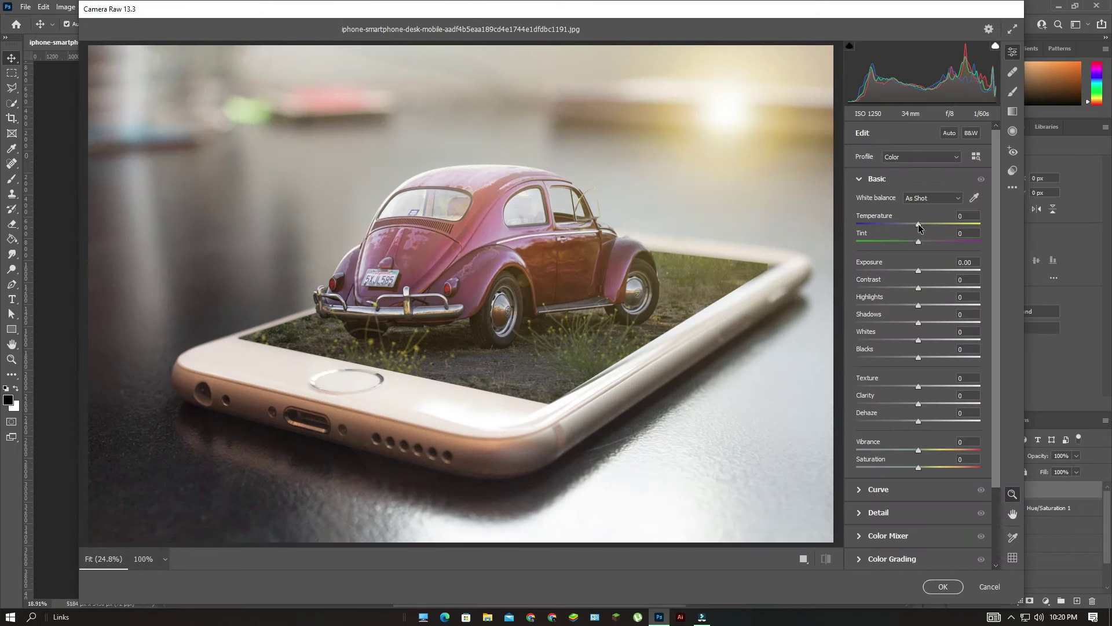
drag(918, 224, 929, 226)
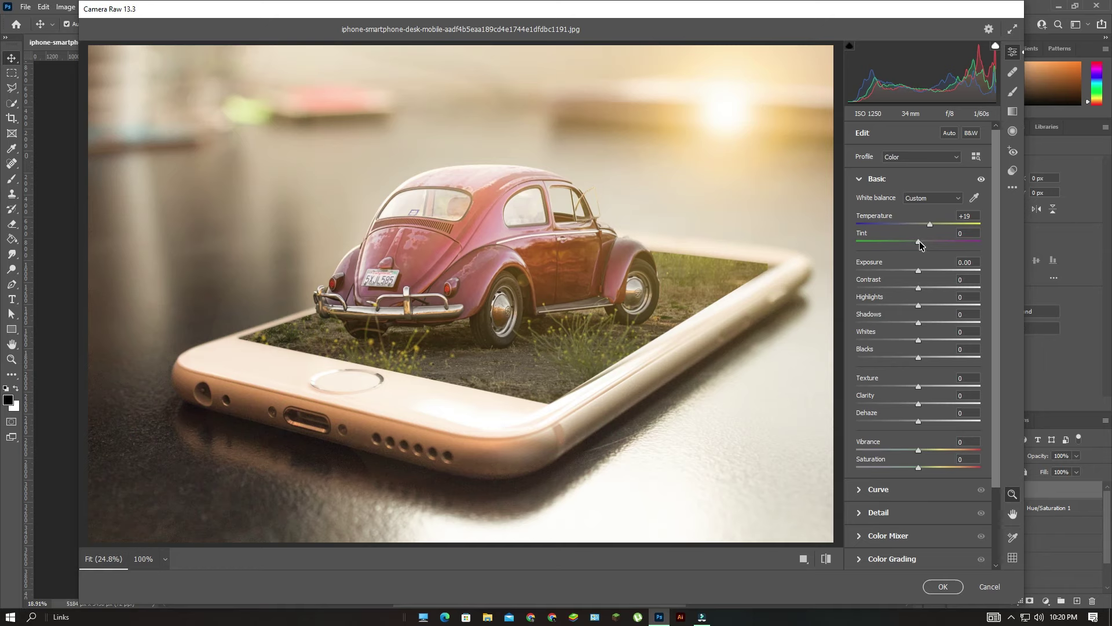
drag(920, 244, 915, 272)
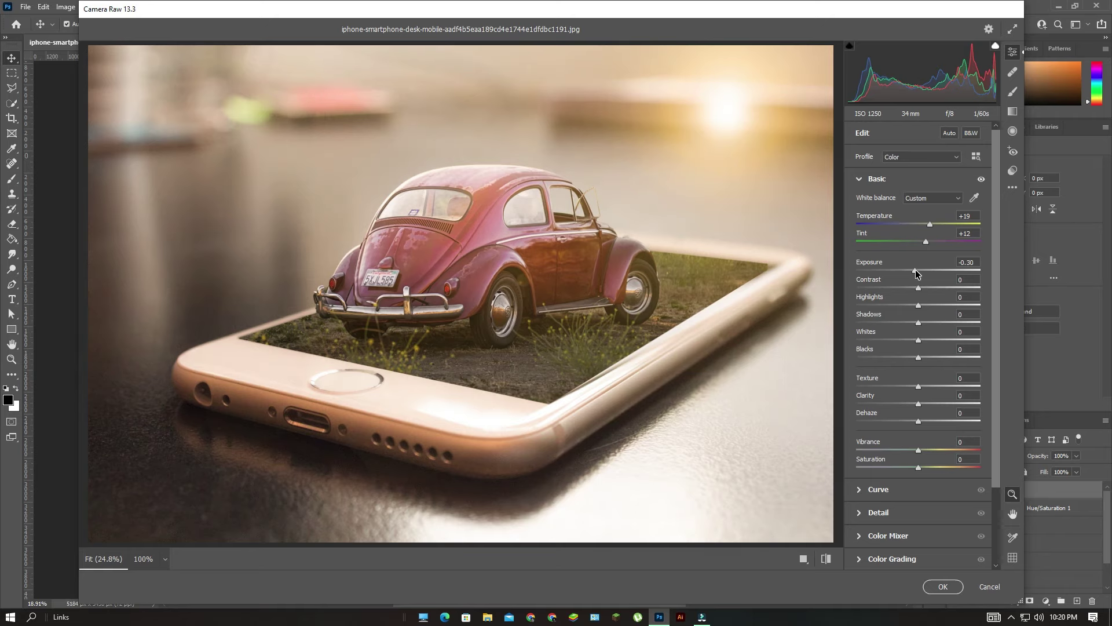
click(862, 180)
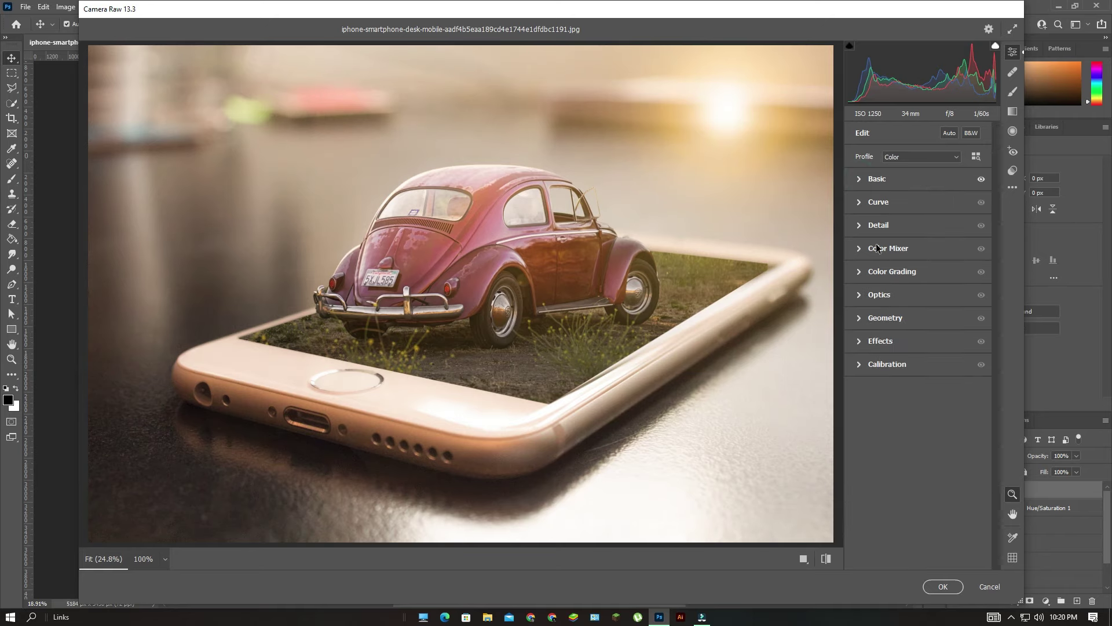
Reshape the parametric tone curve with Lights +2, Darks +67 and Shadows -46.
click(860, 203)
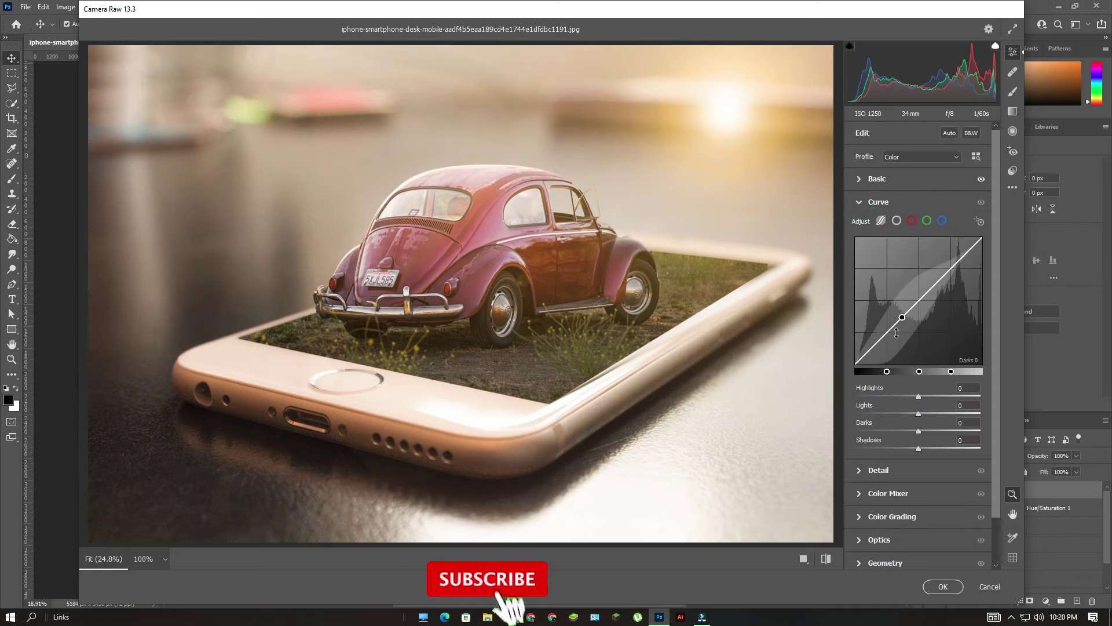
mouse_move(891, 330)
mouse_down()
mouse_move(890, 307)
mouse_move(888, 325)
mouse_move(921, 282)
mouse_move(887, 326)
mouse_up()
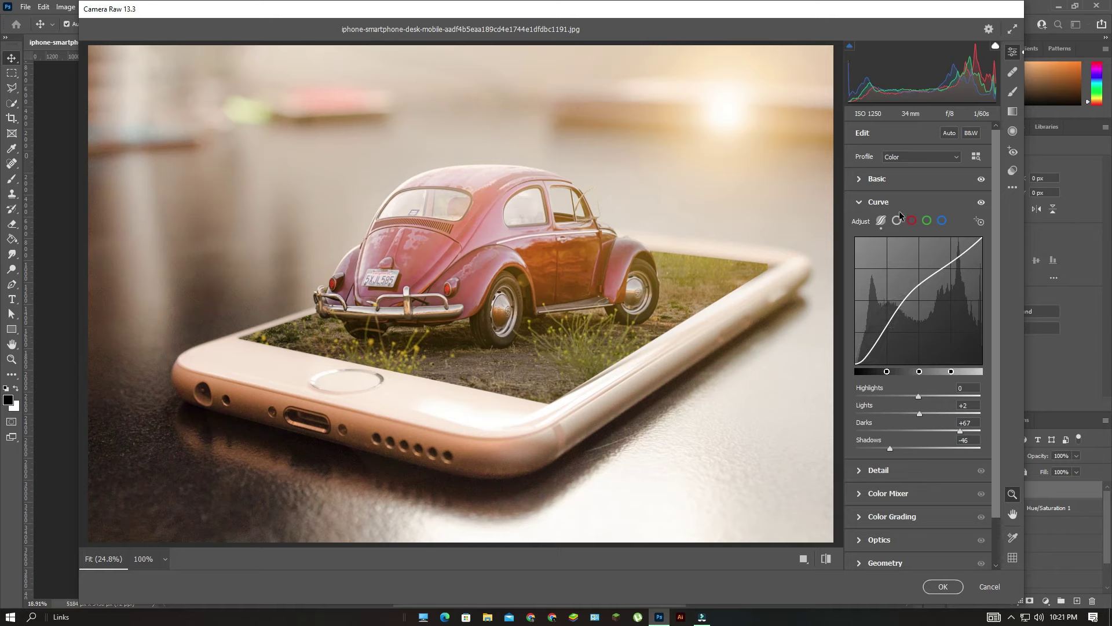
click(859, 203)
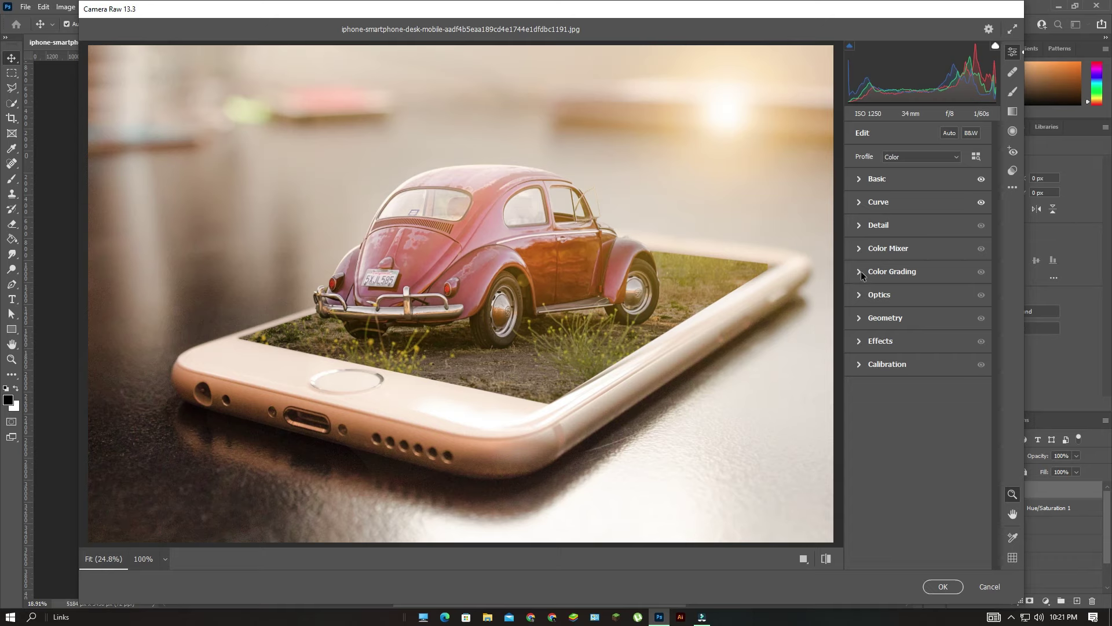
Set the reds to hue +33 and saturation +100 in the Color Mixer, slightly lower their luminance, and apply the filter.
click(860, 249)
click(860, 285)
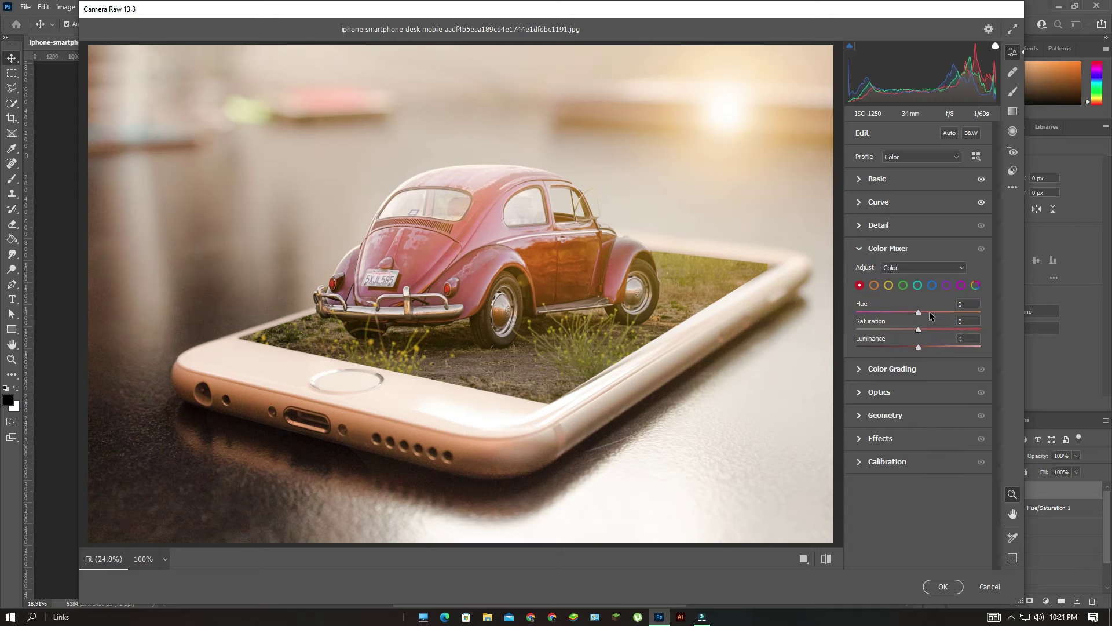
drag(918, 312, 998, 342)
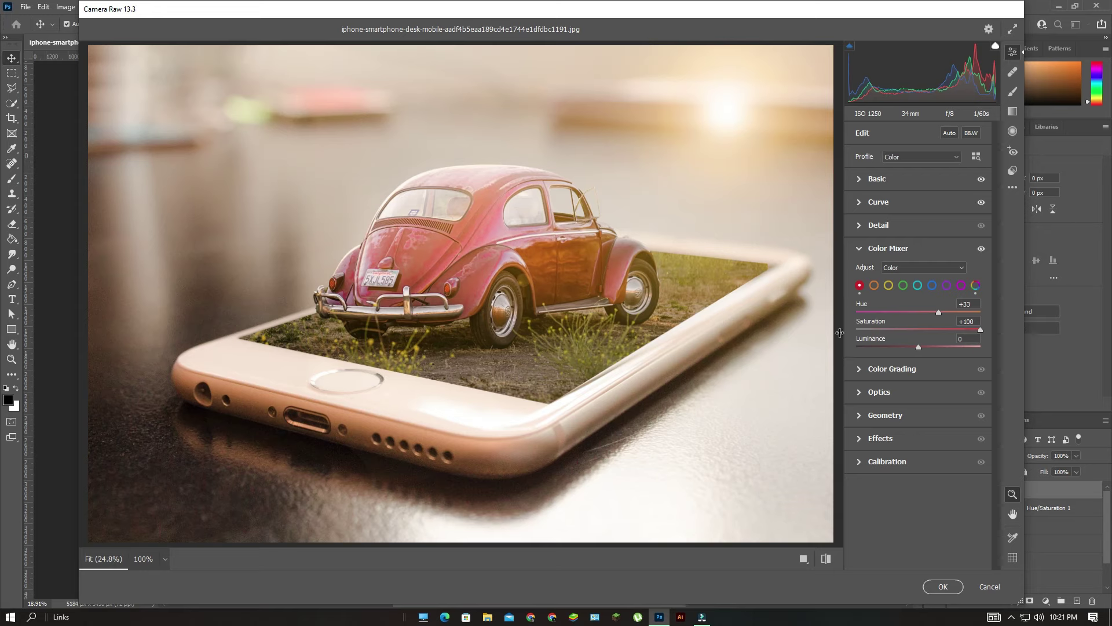
scroll(513, 322, down, 2)
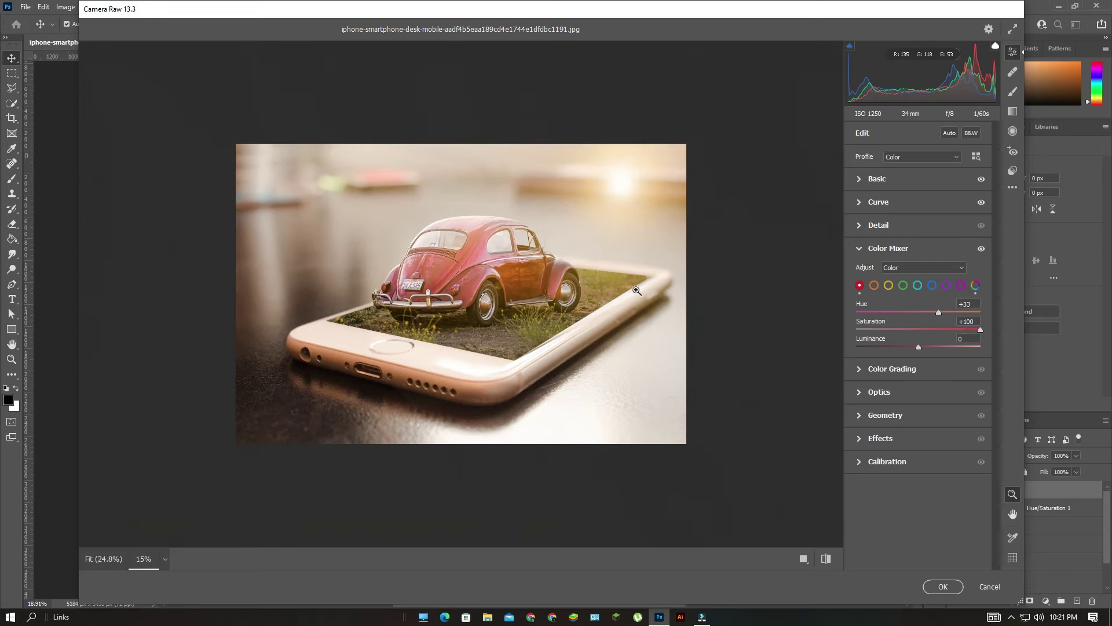
mouse_move(917, 346)
mouse_down()
mouse_move(879, 351)
mouse_move(906, 352)
mouse_up()
click(859, 251)
scroll(891, 541, up, 2)
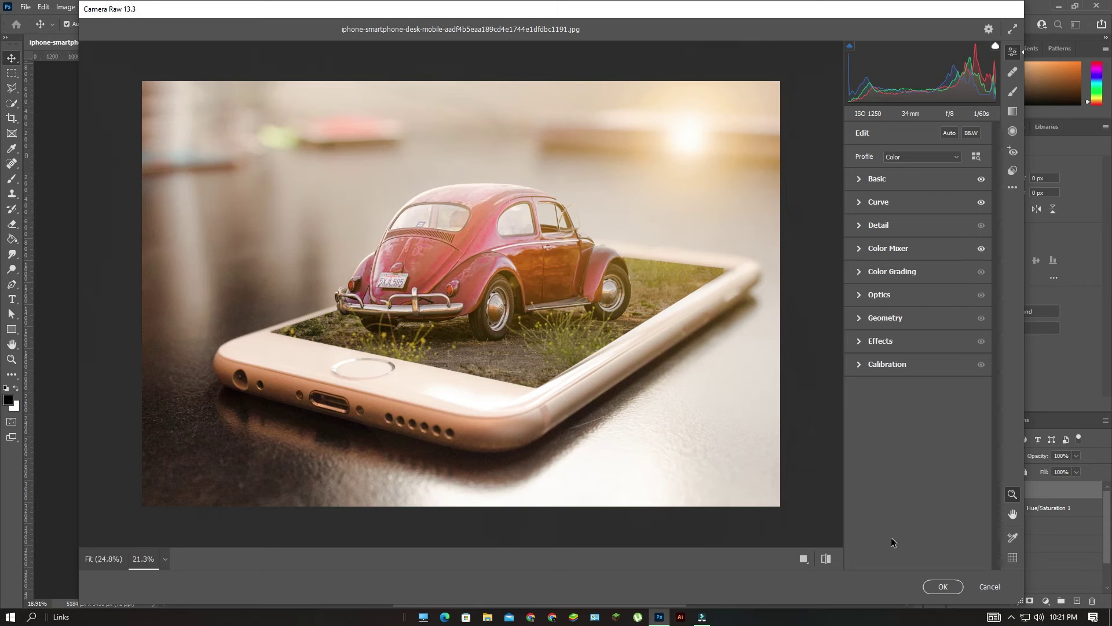
click(944, 587)
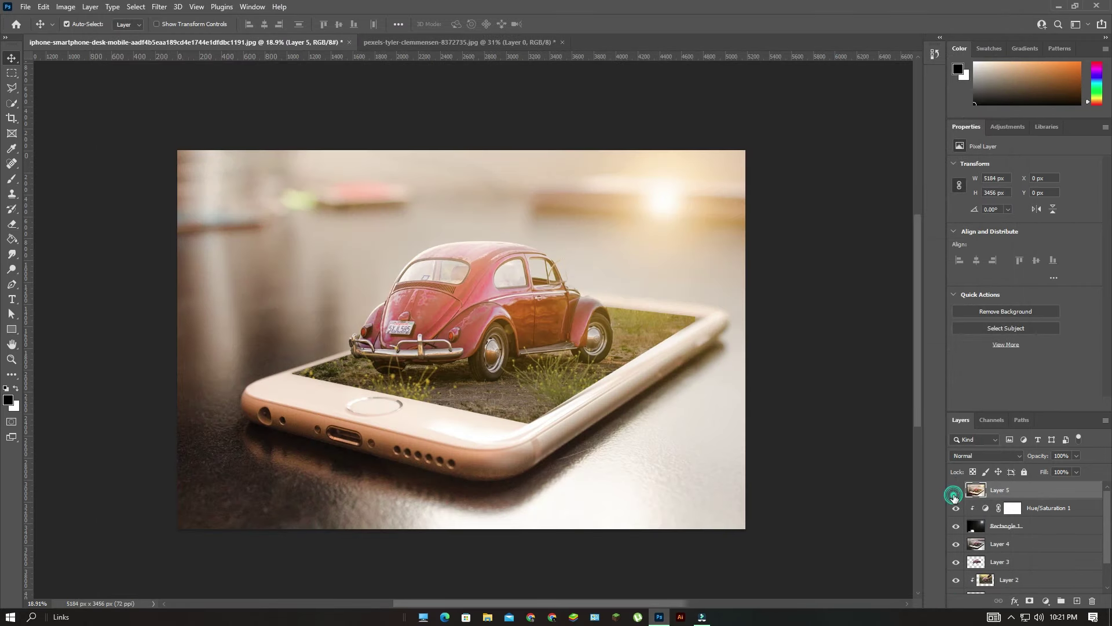
Compare the image with and without the colour-graded Layer 5 by toggling its visibility, leaving it shown.
click(956, 492)
click(955, 492)
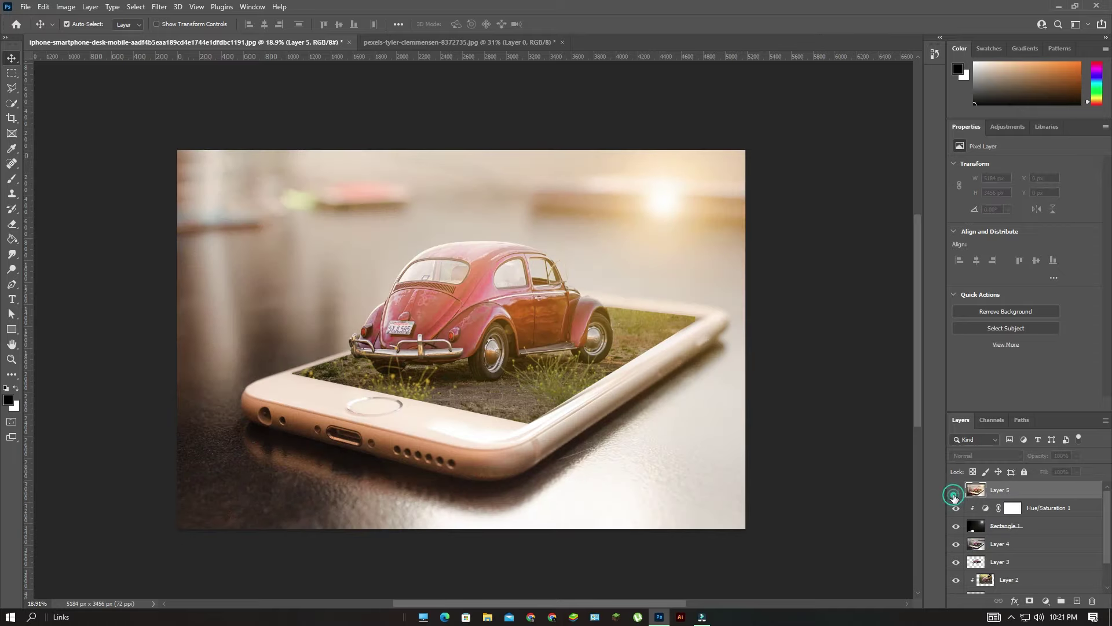
click(955, 493)
click(955, 492)
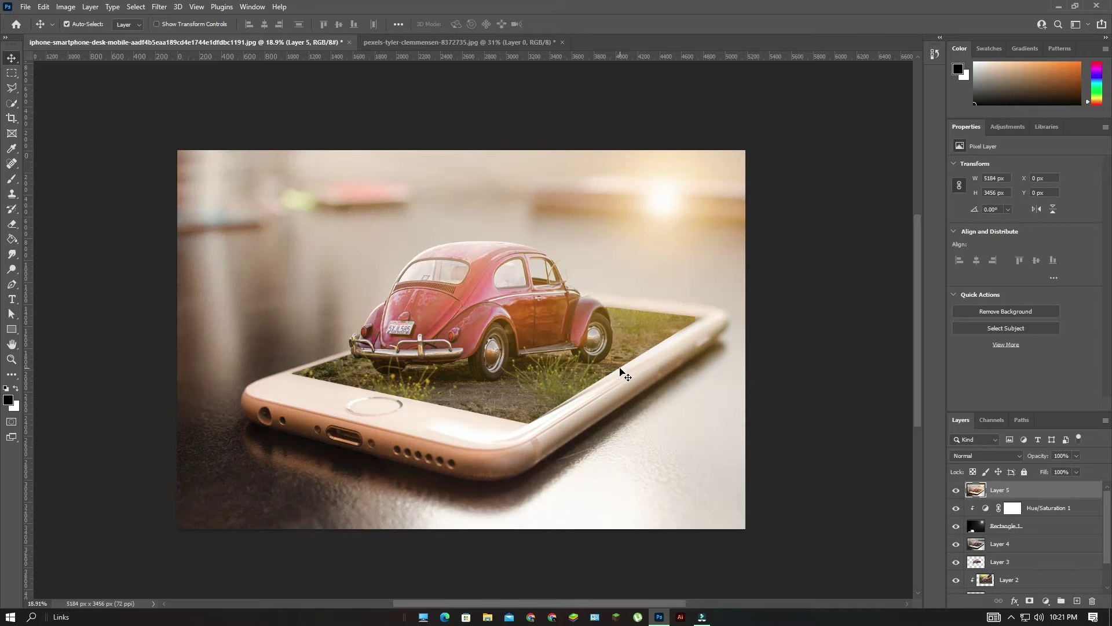